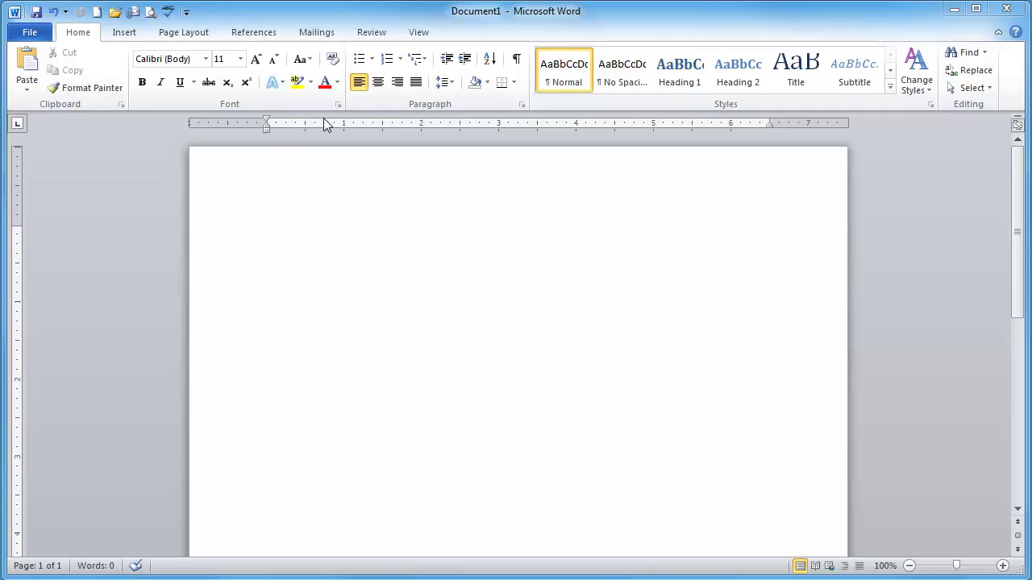
- Set the page to Landscape orientation with the Narrow (0.5-inch) margin preset
left_click(185, 34)
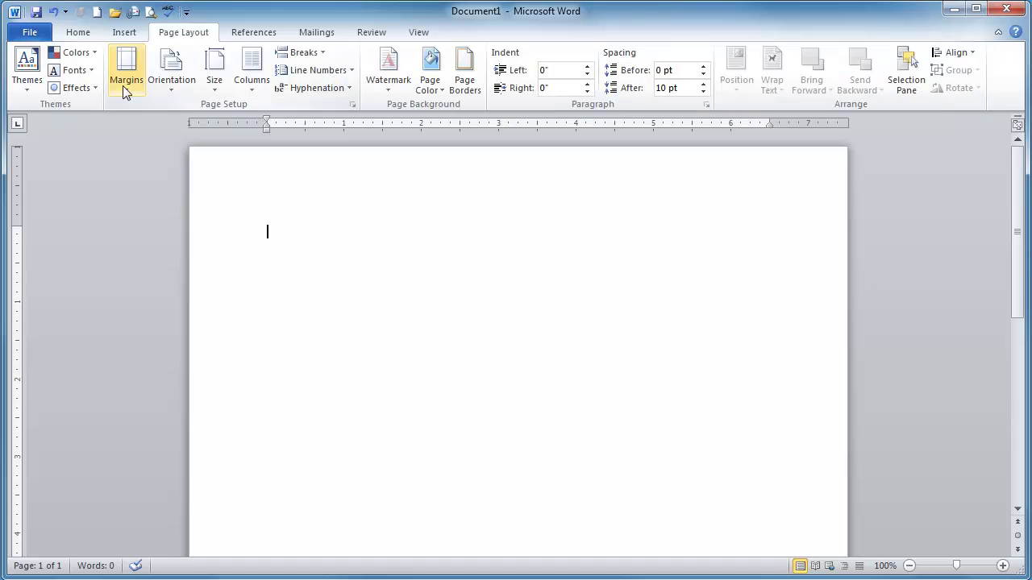
left_click(172, 92)
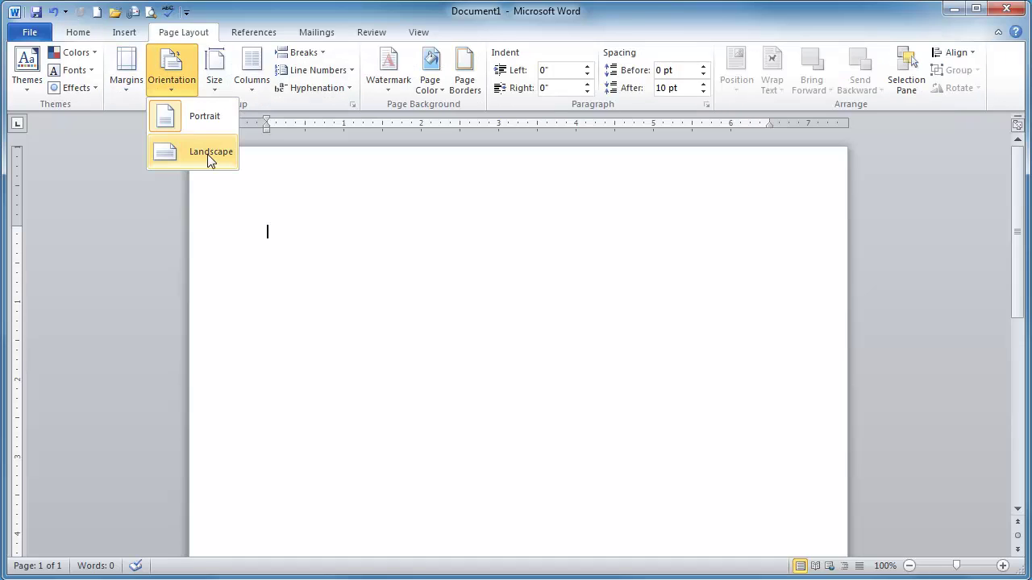
left_click(209, 153)
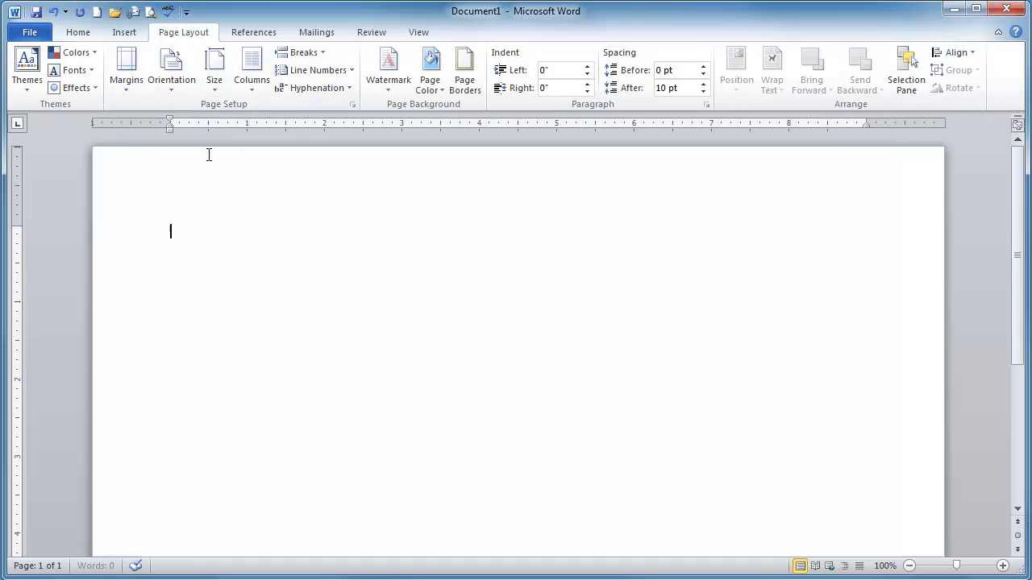
left_click(908, 566)
left_click(908, 565)
left_click(909, 565)
left_click(909, 566)
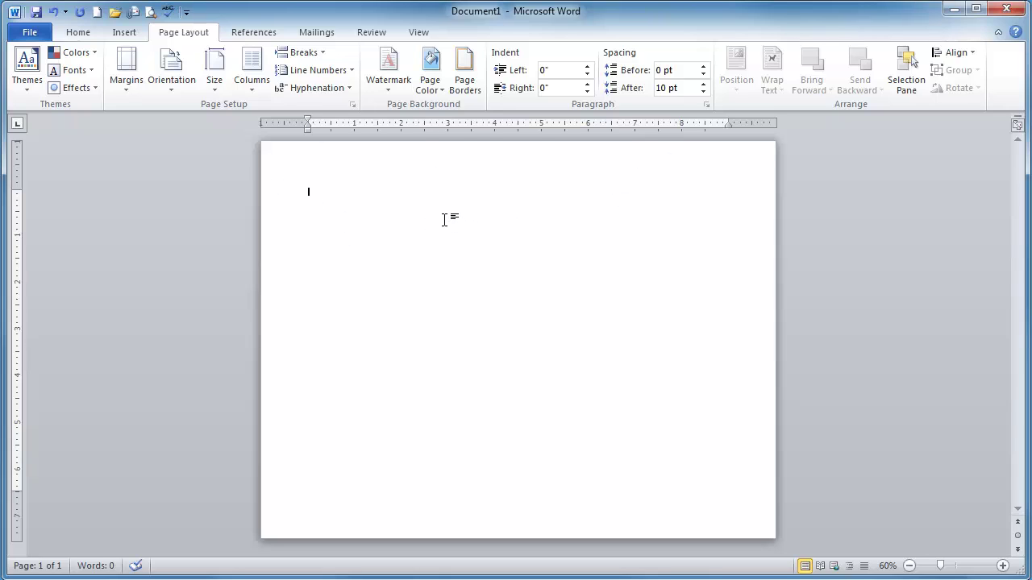
left_click(121, 89)
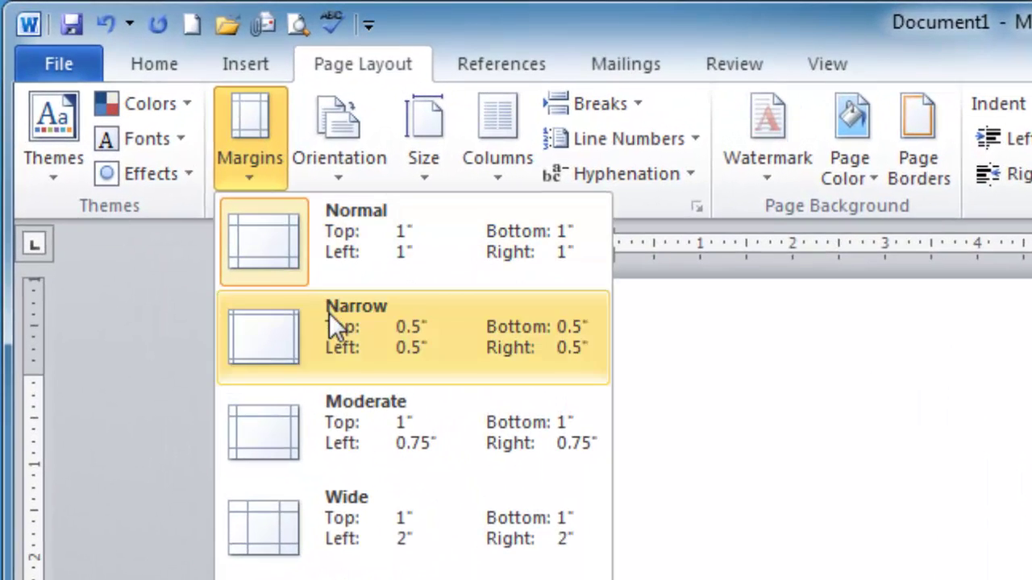
left_click(213, 206)
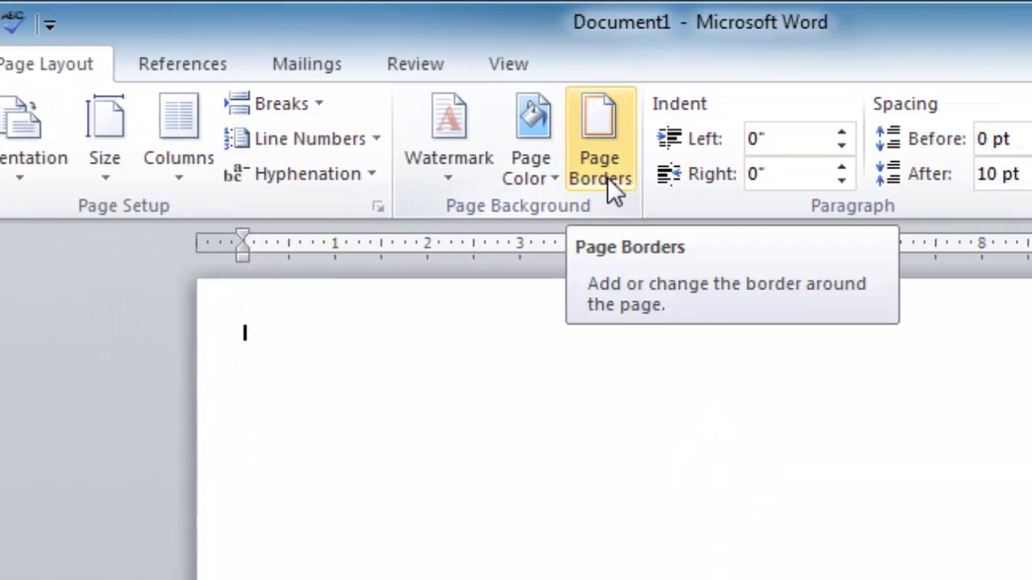
- Apply a Box page border 1½ pt wide to the whole document
left_click(613, 173)
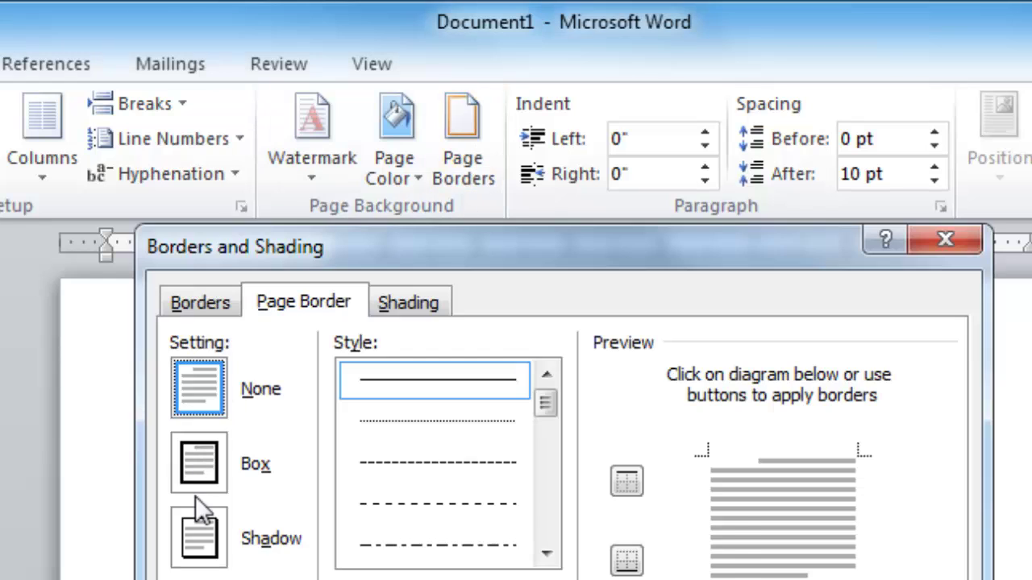
left_click(211, 459)
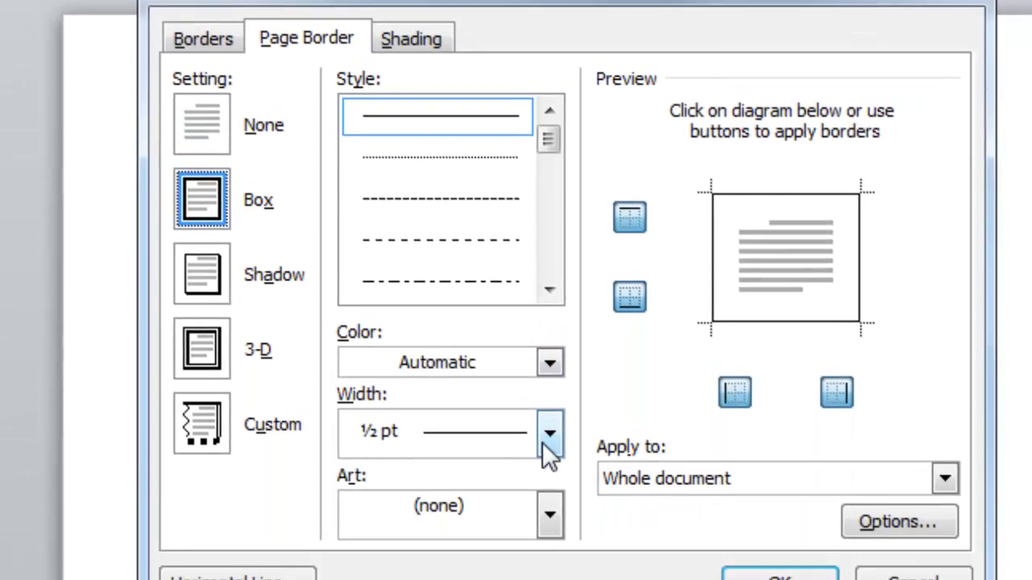
left_click(546, 435)
left_click(488, 579)
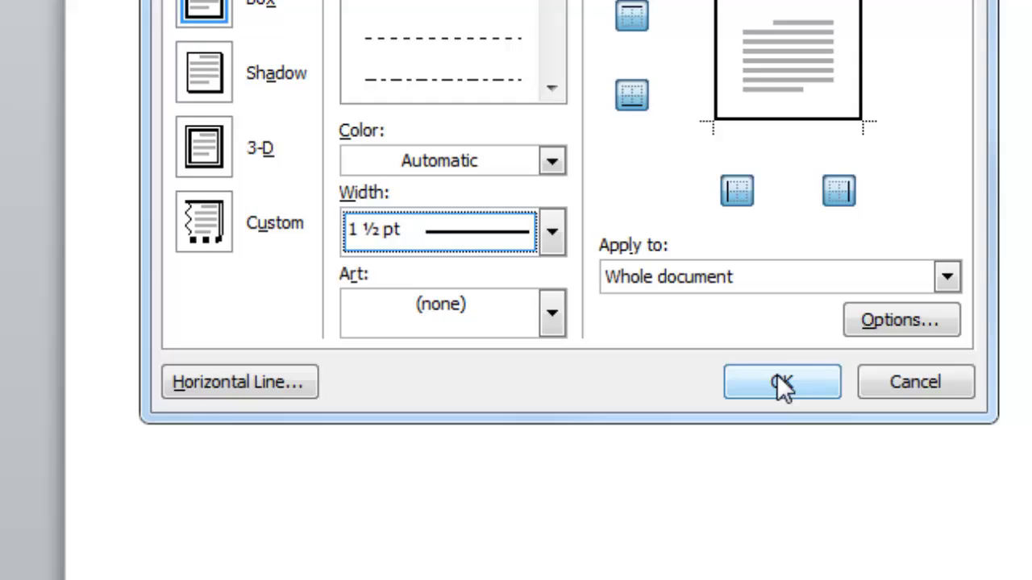
left_click(781, 383)
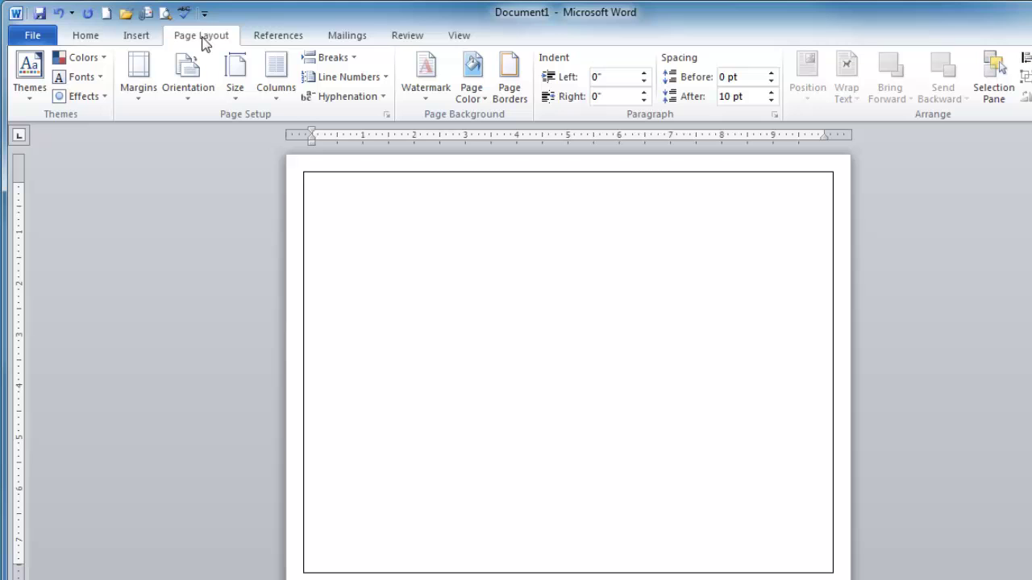
- Draw a Rectangle shape across the top of the page, stretched to the right border
left_click(139, 40)
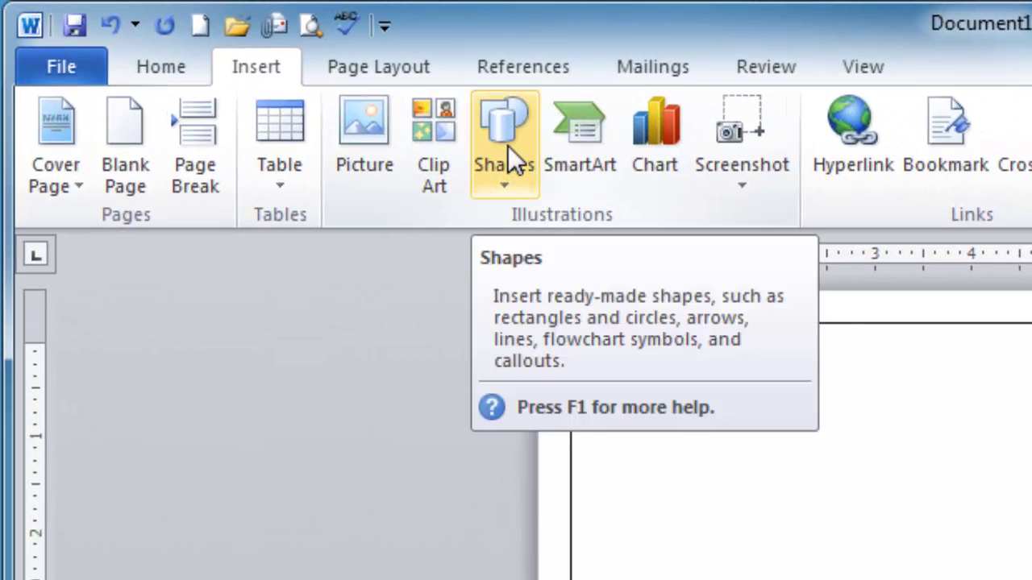
left_click(507, 146)
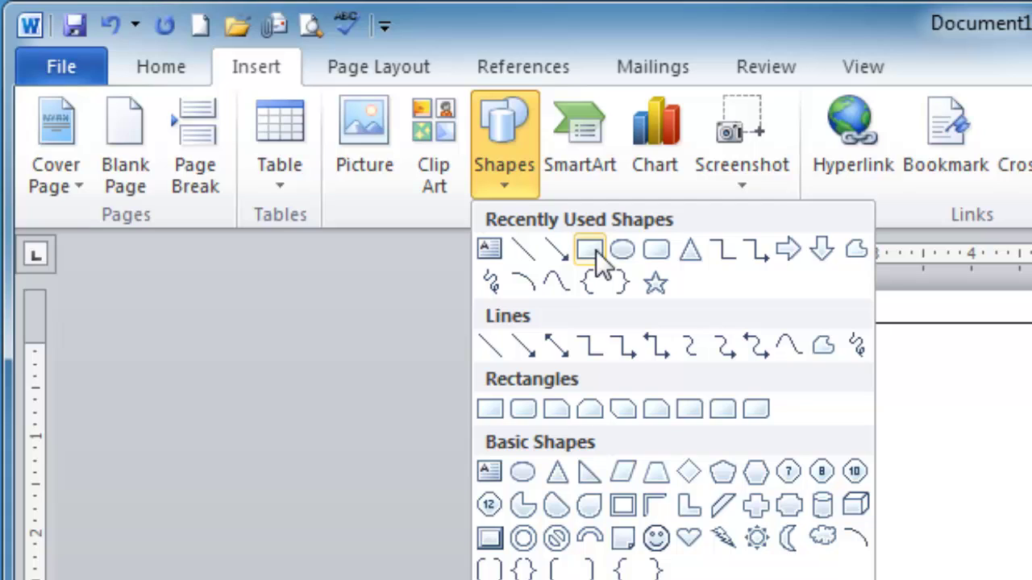
left_click(591, 249)
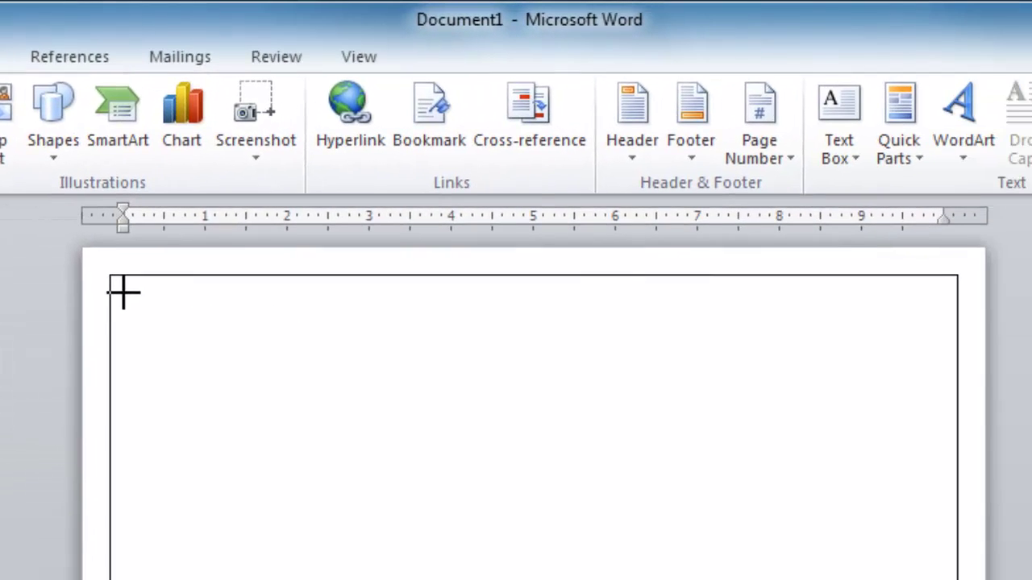
left_click_drag(367, 320, 1031, 425)
left_click_drag(915, 389, 924, 388)
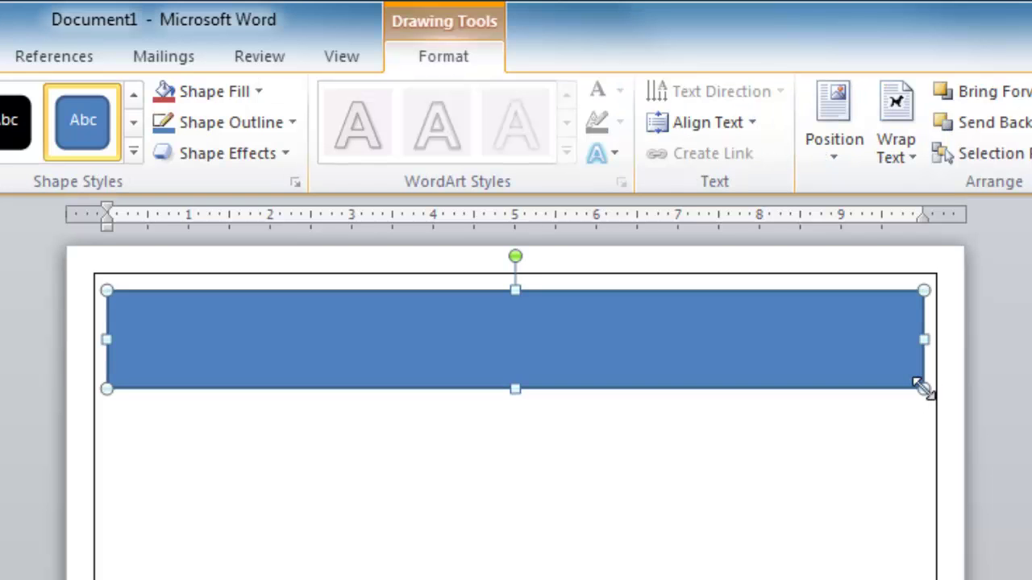
- Set the banner rectangle's Shape Outline to No Outline, keeping its fill unchanged
left_click(208, 93)
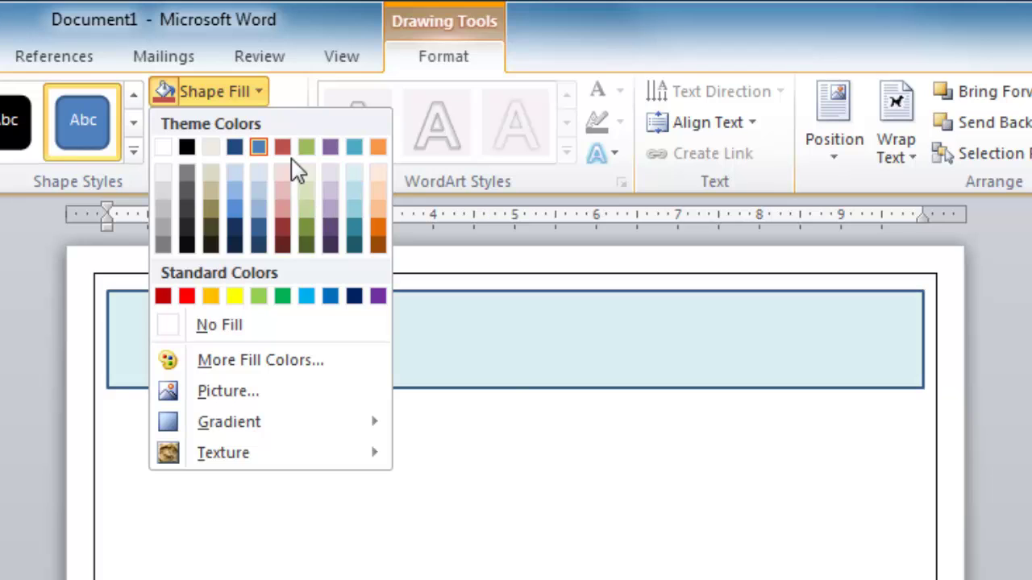
left_click(224, 103)
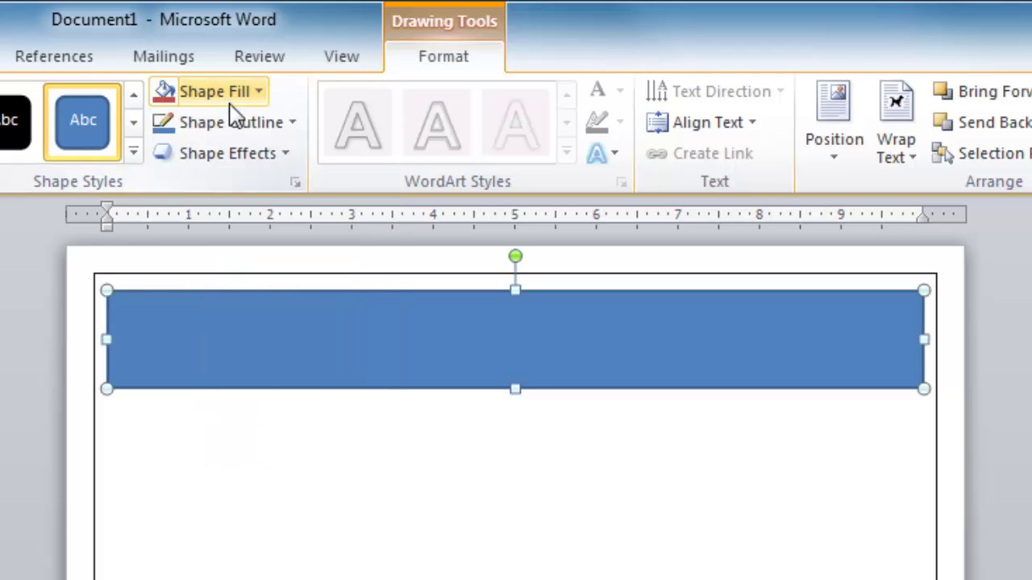
left_click(232, 123)
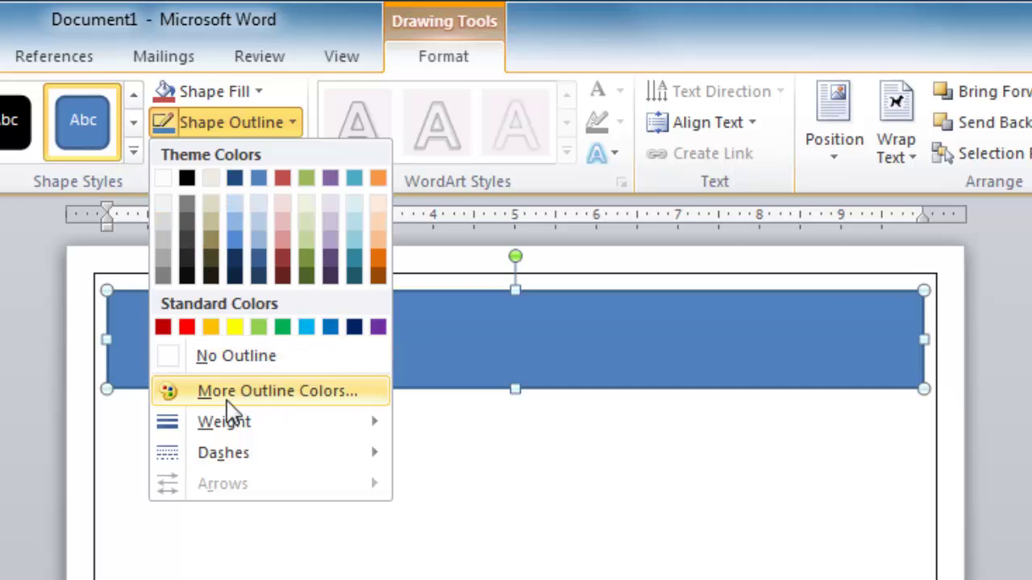
left_click(236, 357)
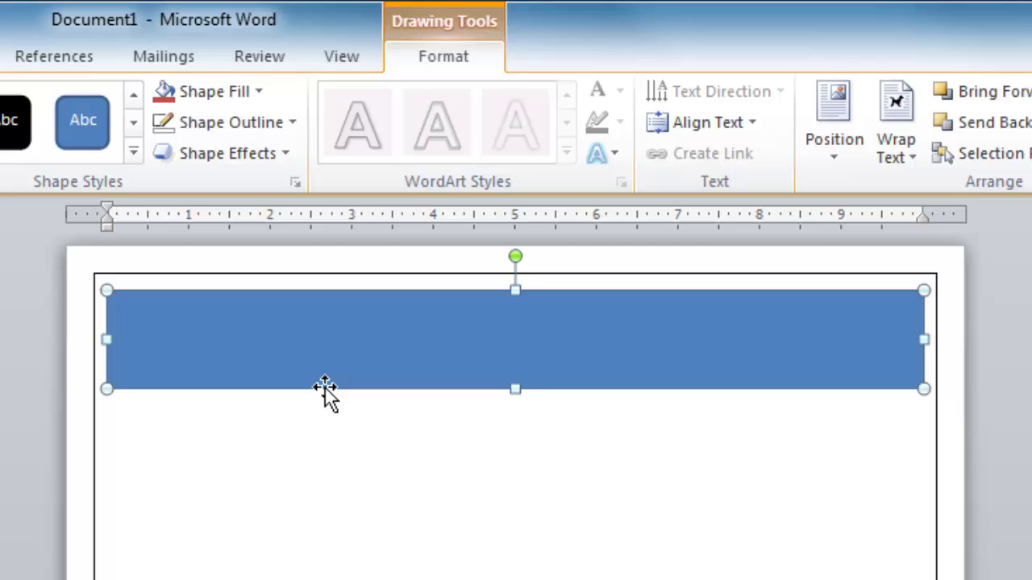
- Copy the banner, reshape the copy into a tall left column, and duplicate it rightward
left_click_drag(325, 387, 327, 495)
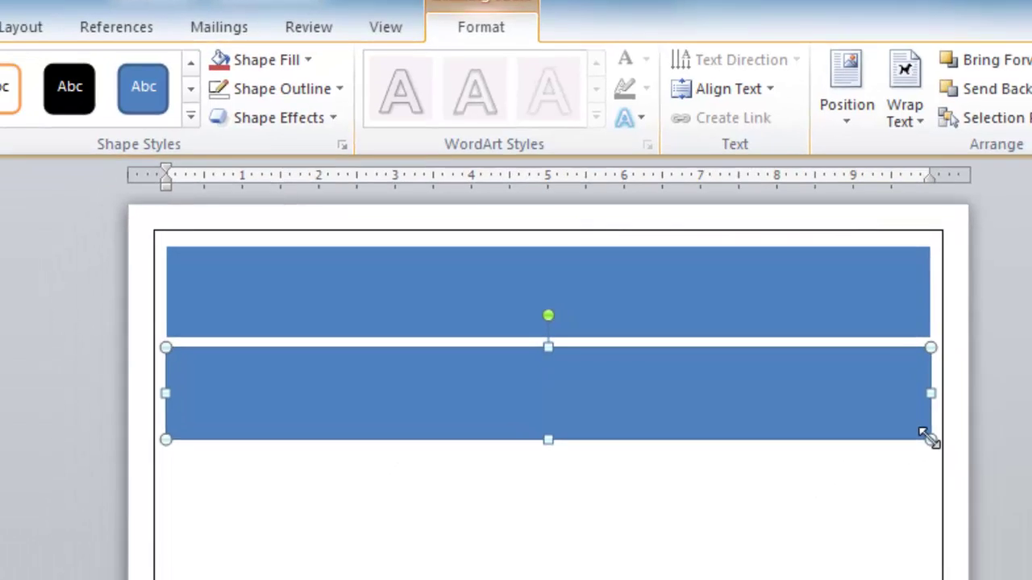
left_click_drag(107, 497, 230, 579)
left_click_drag(449, 525, 456, 542)
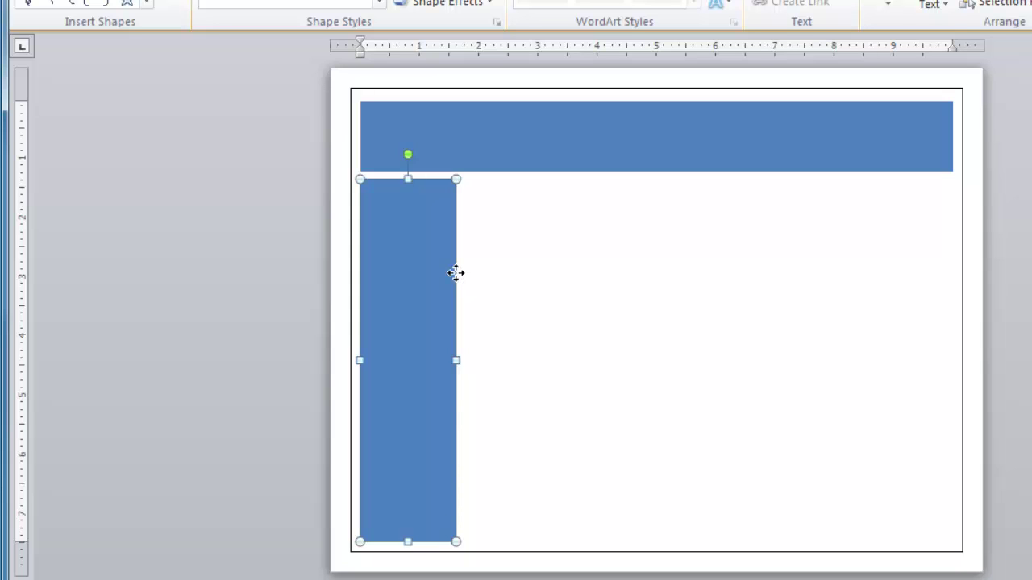
left_click_drag(456, 272, 562, 276)
- Widen the second column into the main content panel and shorten both columns to leave footer space
left_click(621, 279)
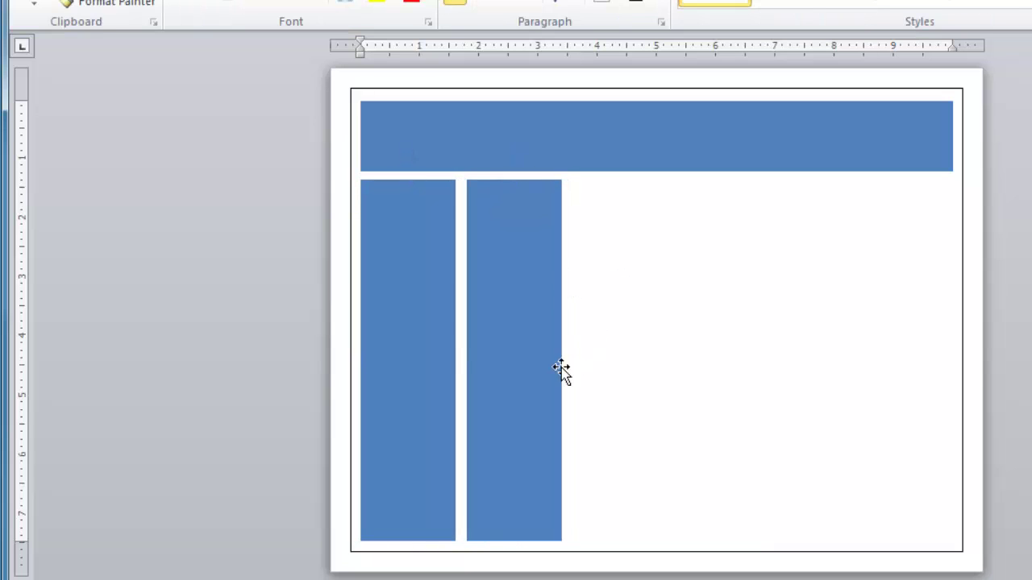
left_click(561, 367)
left_click_drag(566, 362, 945, 349)
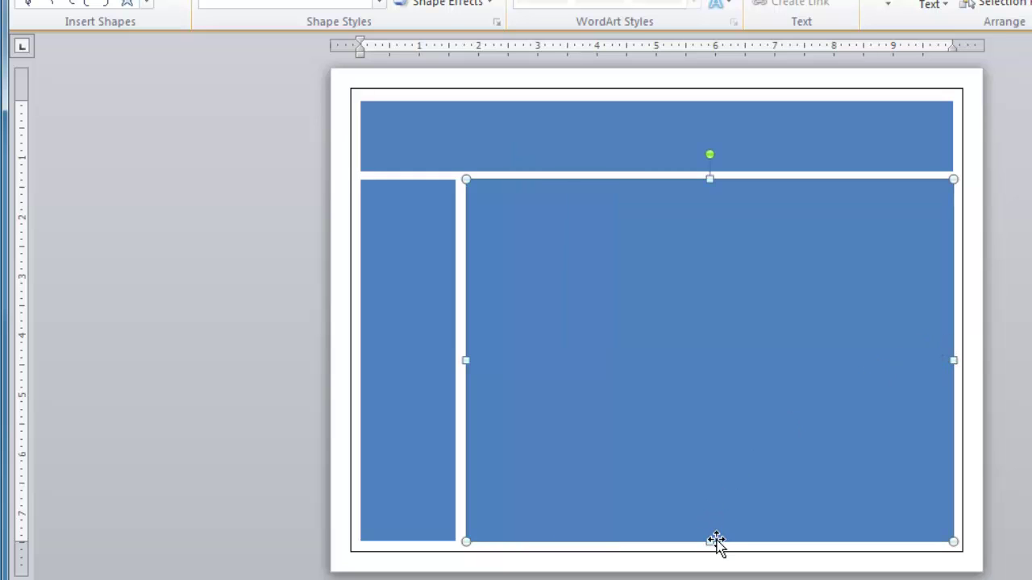
left_click_drag(710, 541, 709, 486)
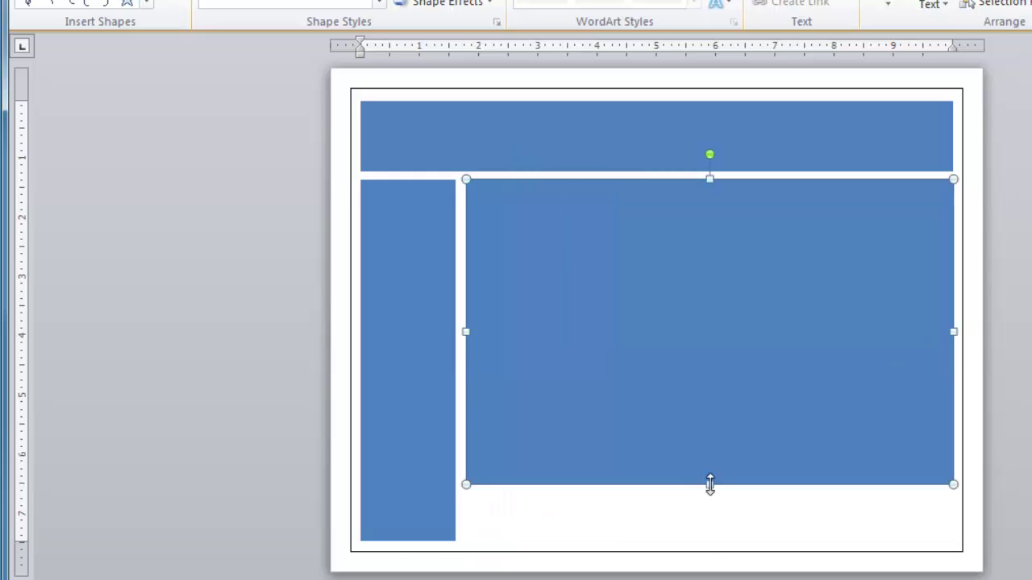
left_click(430, 524)
left_click_drag(405, 537, 413, 483)
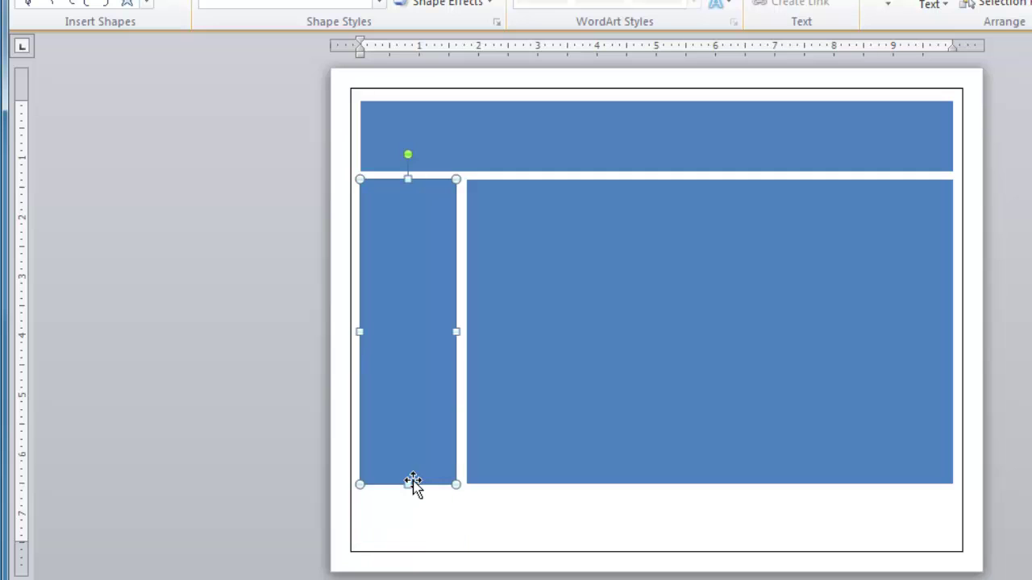
left_click(534, 502)
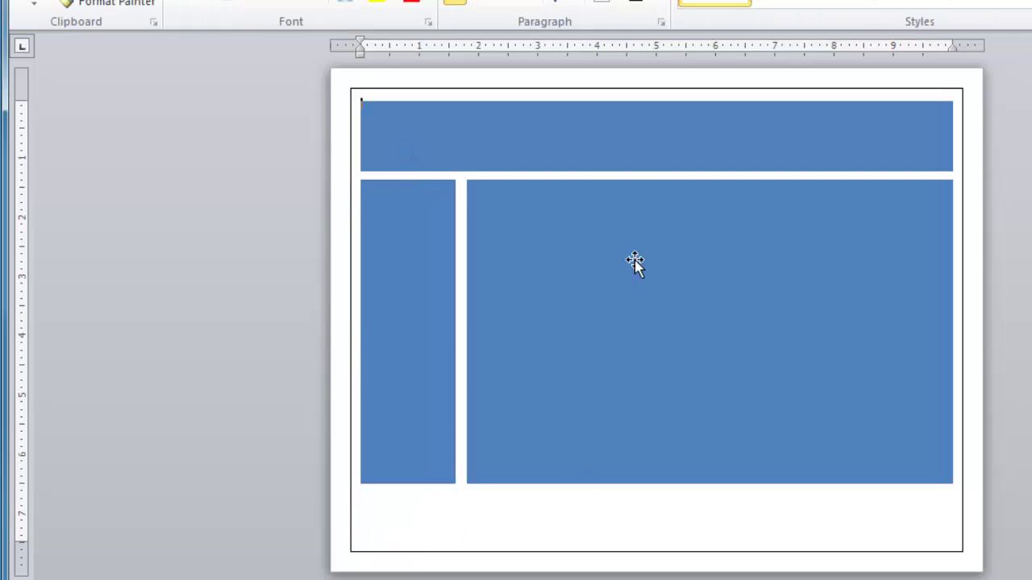
- Copy the top banner to the page bottom and adjust its height to fit inside the border
left_click(609, 151)
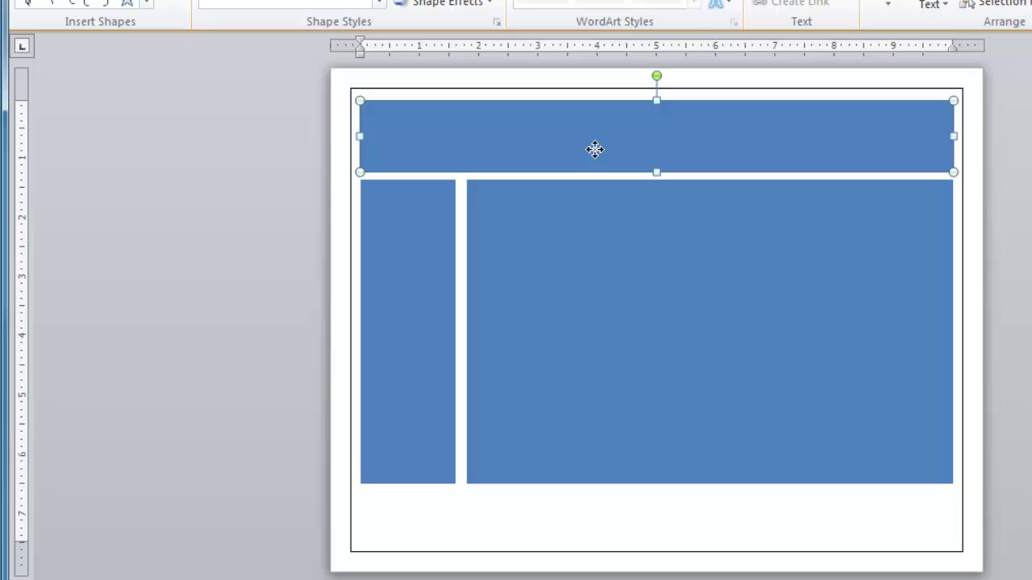
left_click_drag(594, 149, 595, 543)
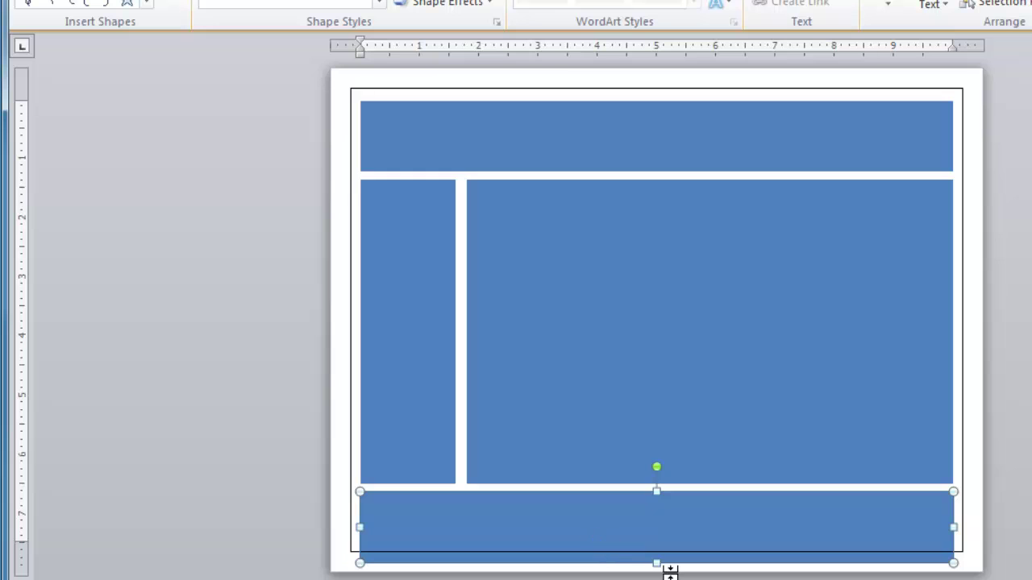
left_click_drag(656, 563, 654, 540)
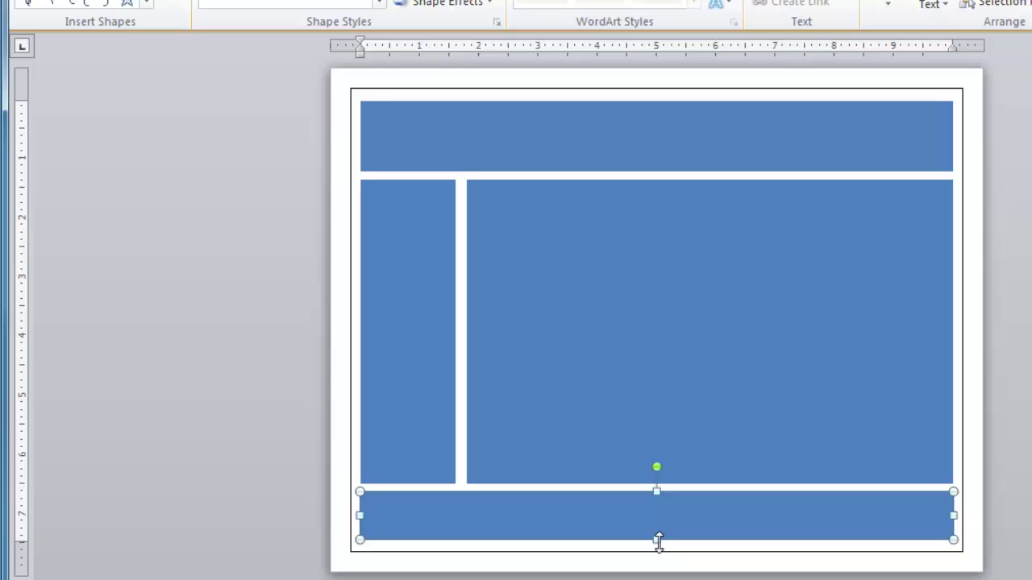
left_click_drag(659, 540, 658, 545)
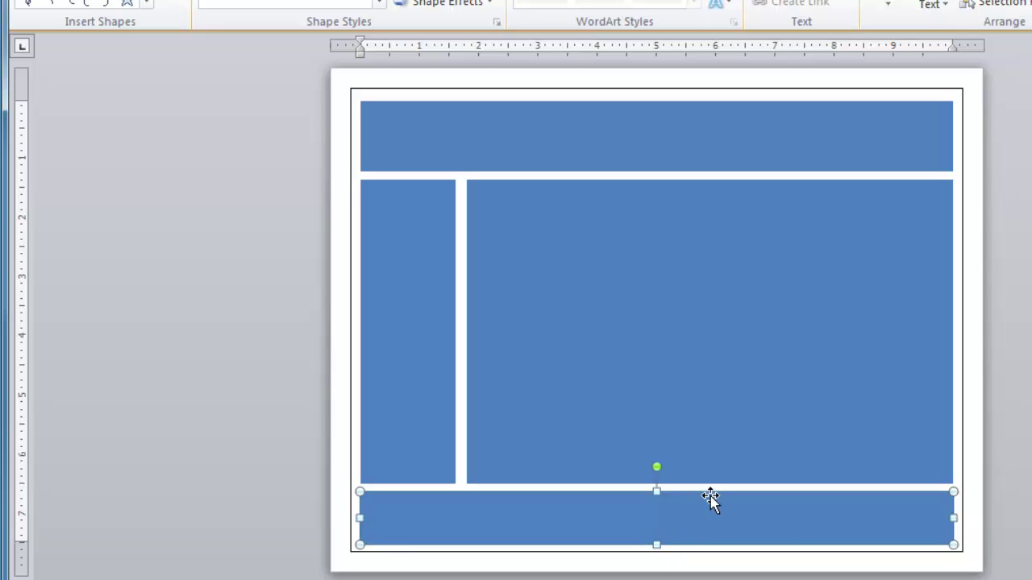
left_click(606, 353)
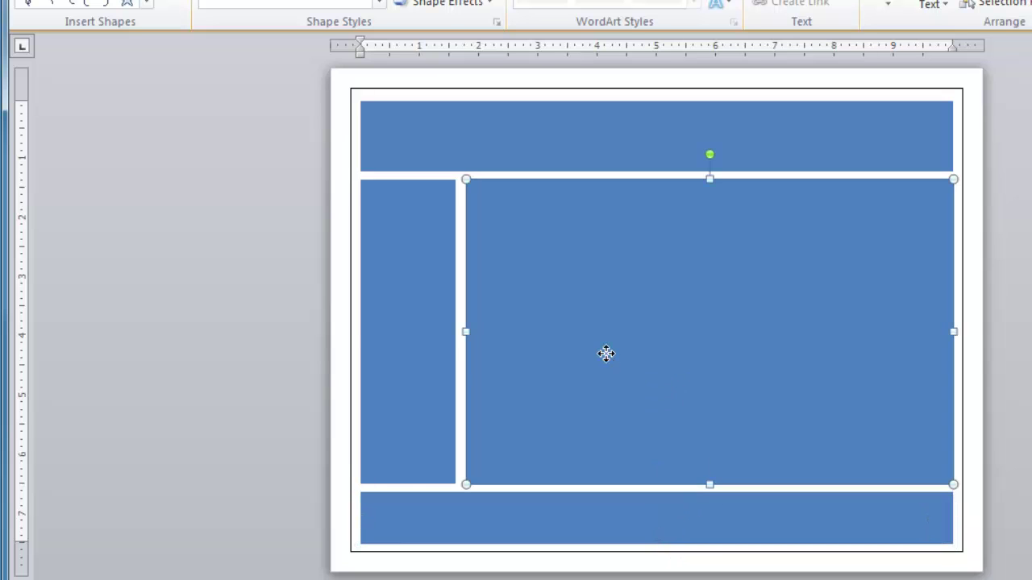
left_click(411, 275)
left_click(588, 517)
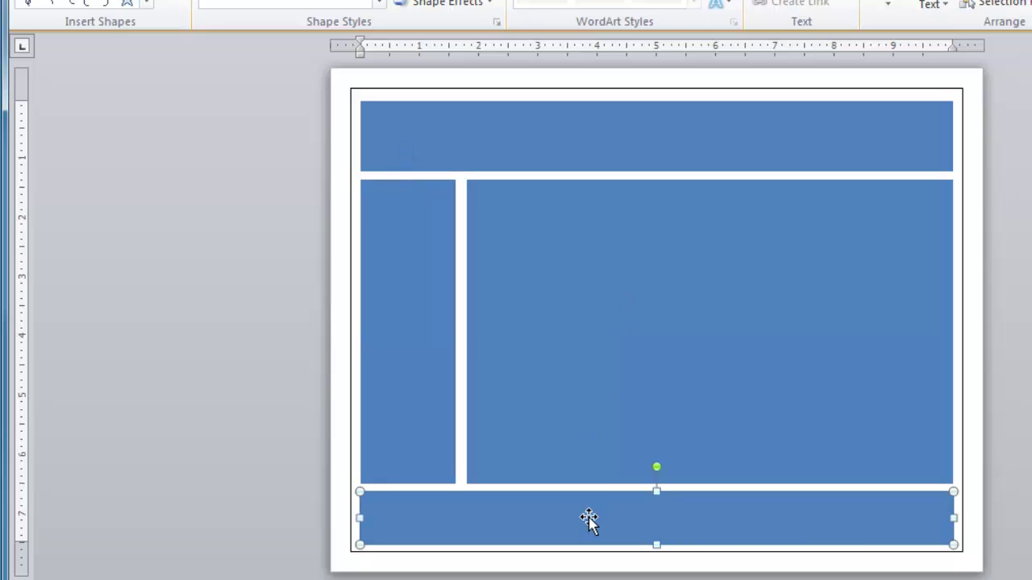
left_click(568, 137)
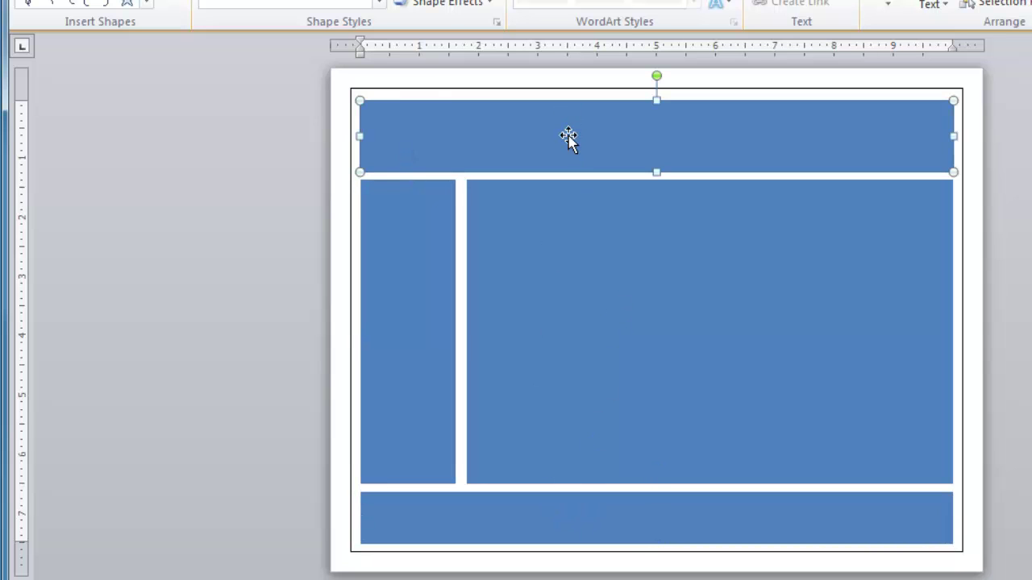
key("Down")
key("Down")
key("Down")
key("Down")
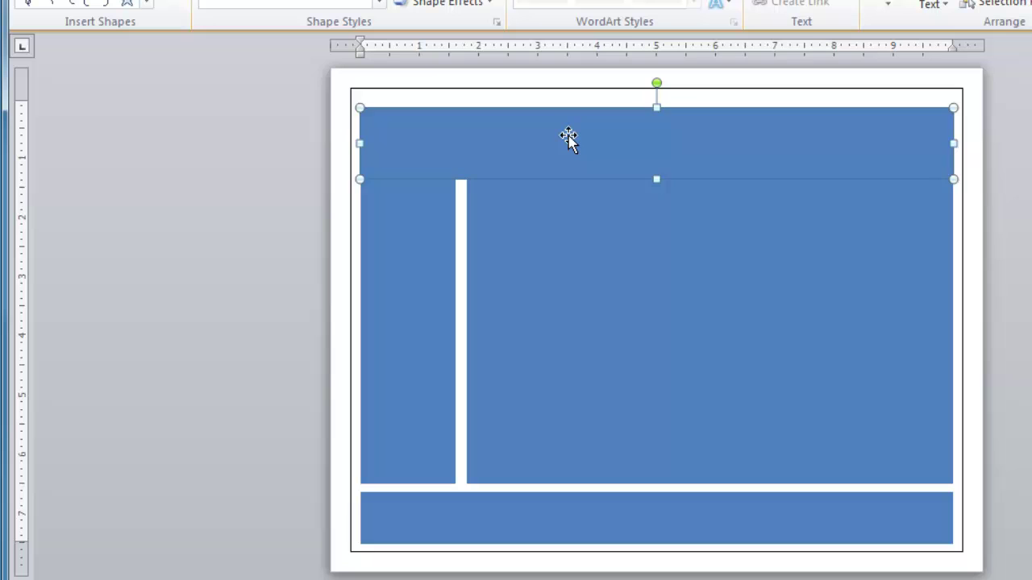
key("Up")
key("Up")
key("Up")
key("Up")
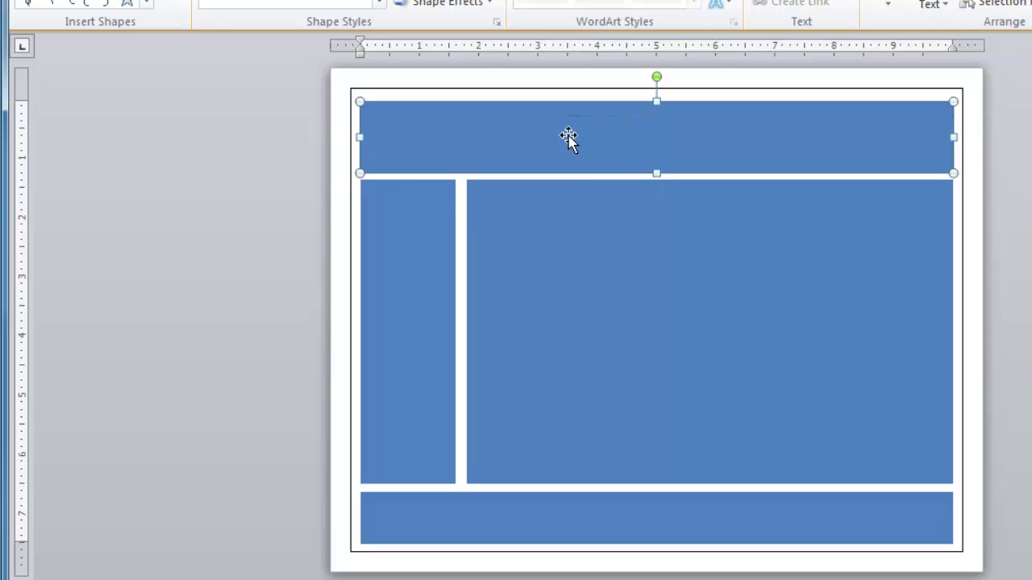
key("ctrl+Left")
key("ctrl+Left")
key("ctrl+Left")
key("ctrl+Right")
key("ctrl+Right")
key("ctrl+Right")
key("ctrl+Up")
key("ctrl+Up")
key("ctrl+Down")
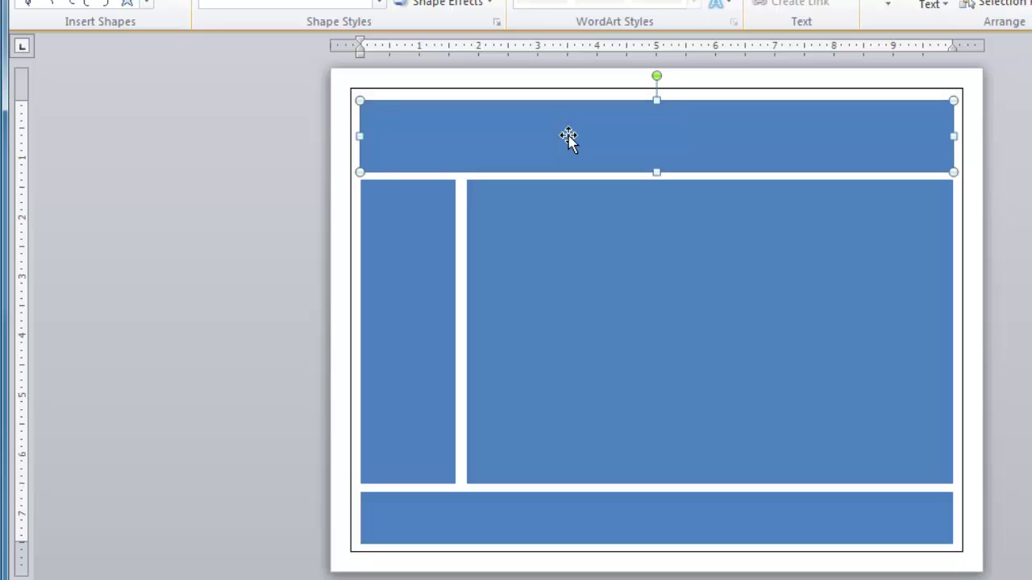
- Select the layout rectangles and change their Shape Fill from blue to a light orange swatch
left_click(977, 342)
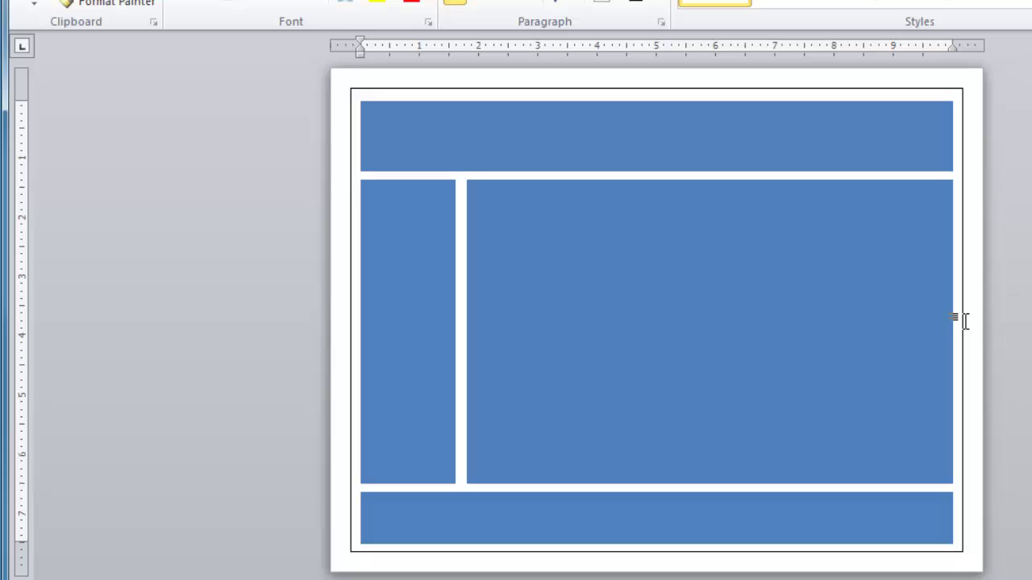
left_click(529, 132)
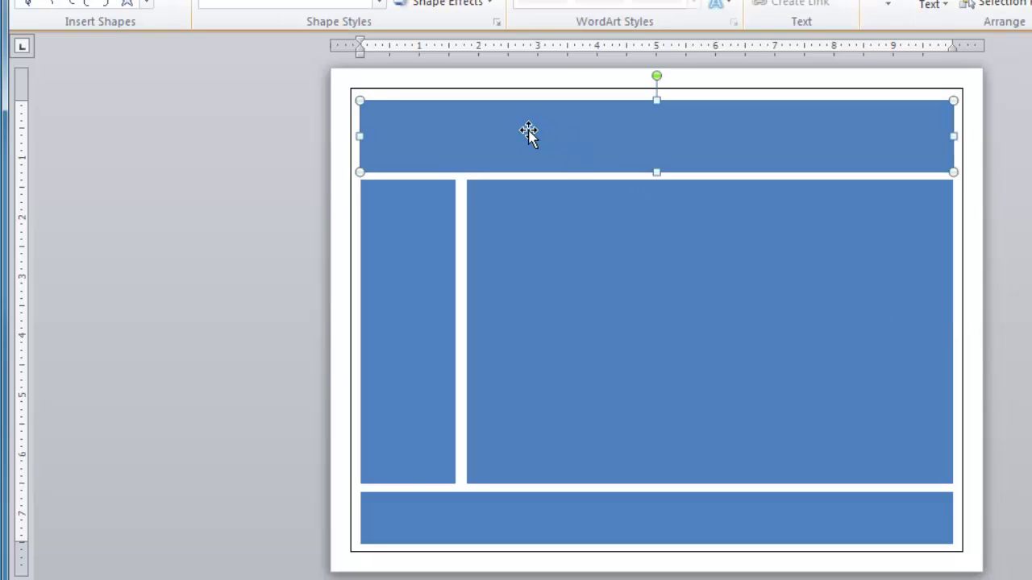
left_click(387, 262, "shift")
left_click(580, 267, "shift")
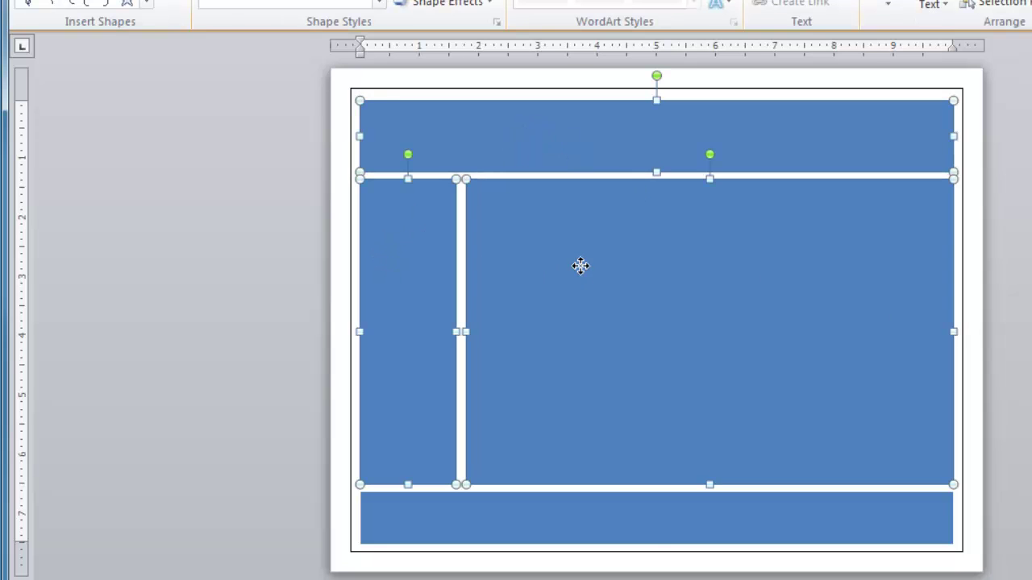
left_click(604, 521, "shift")
key("Escape")
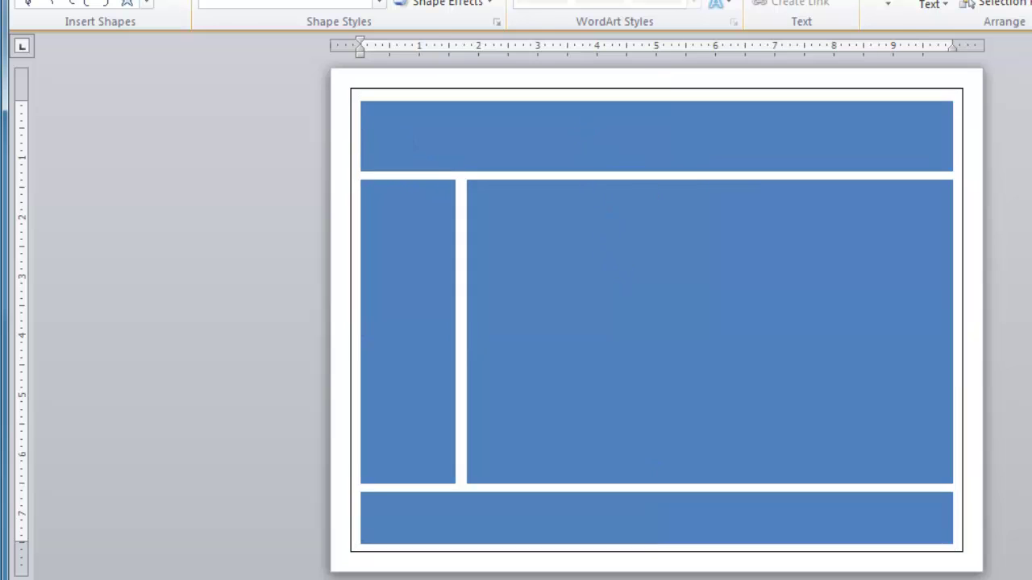
left_click(675, 161)
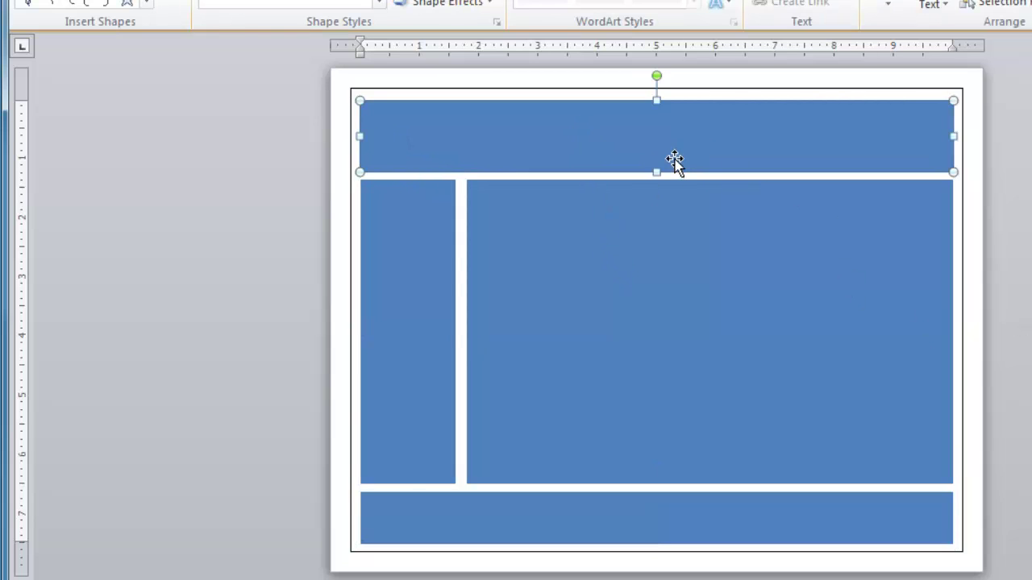
left_click(392, 265, "shift")
left_click(576, 275, "shift")
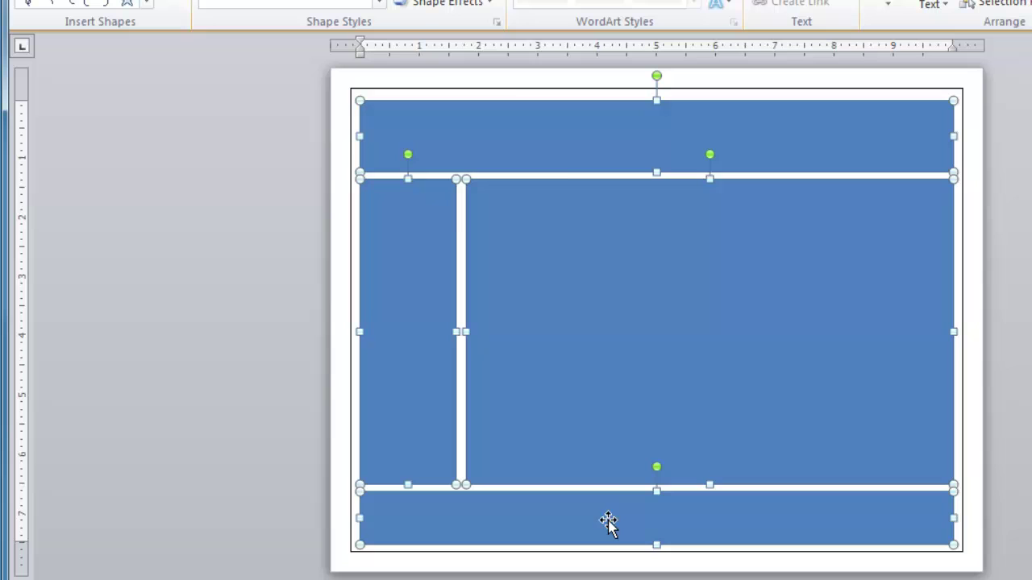
left_click(435, 1)
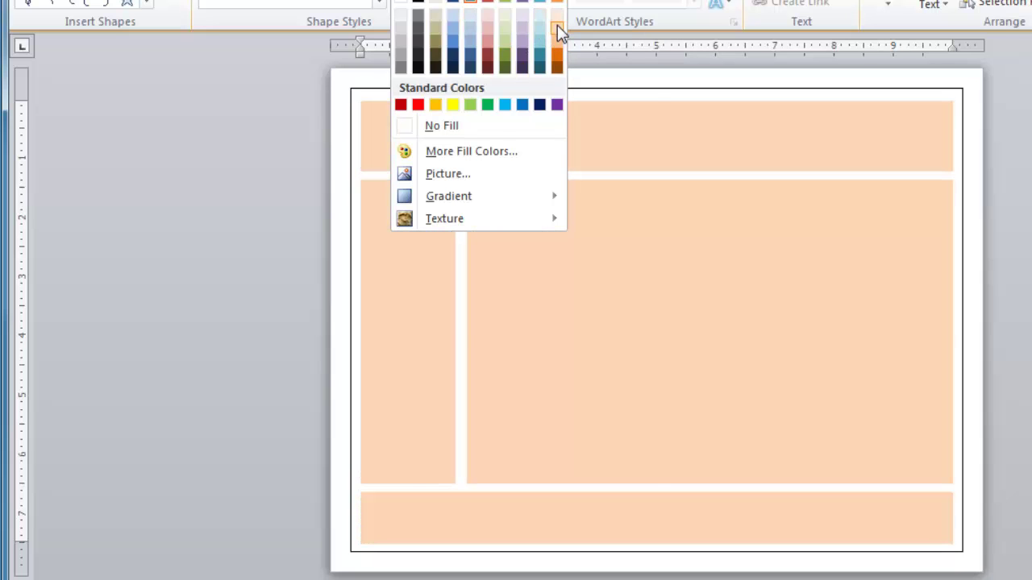
left_click(557, 25)
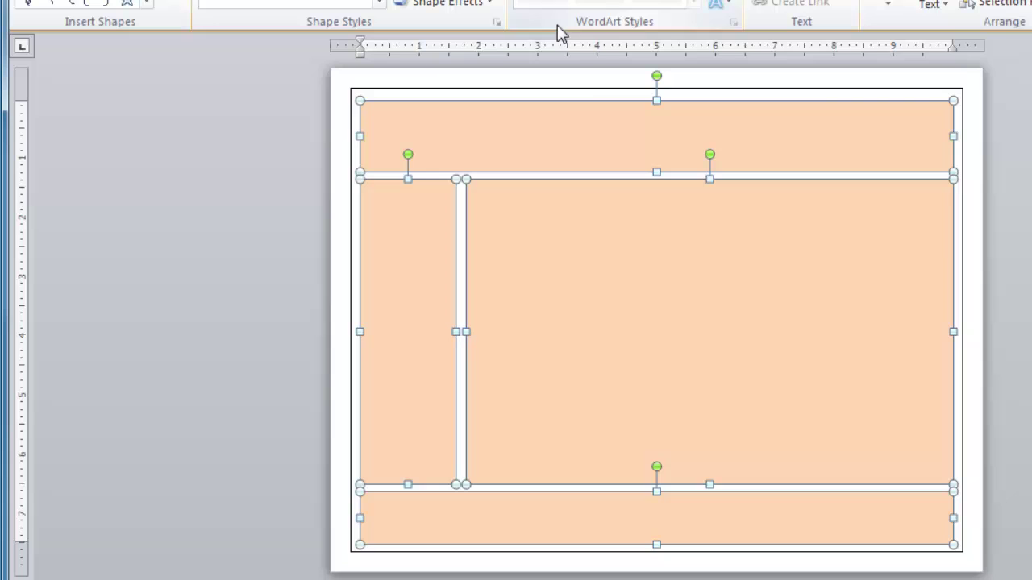
left_click(976, 246)
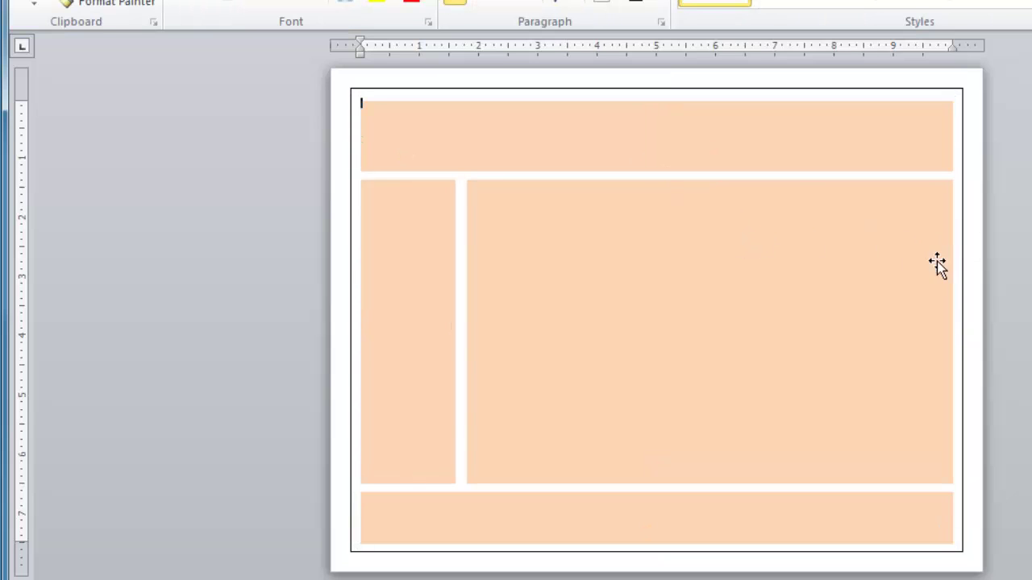
- Add the text 'Top Banner' inside the top rectangle
right_click(595, 134)
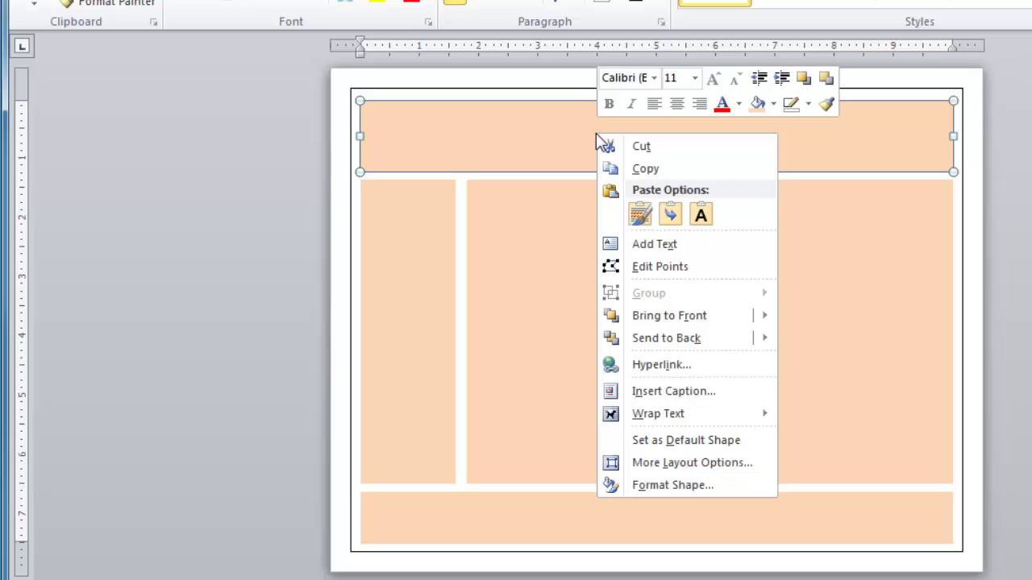
left_click(668, 246)
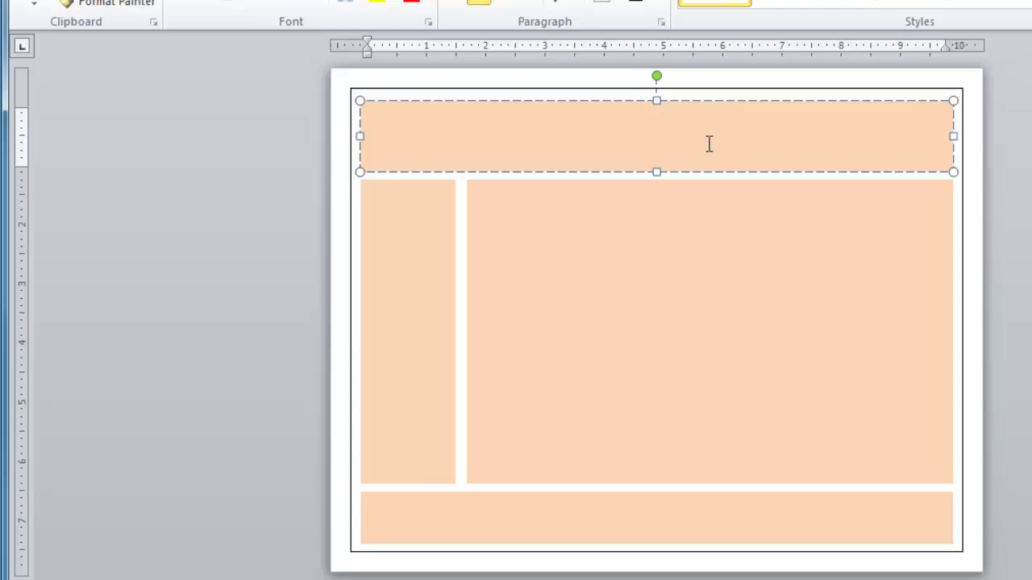
type("Top B")
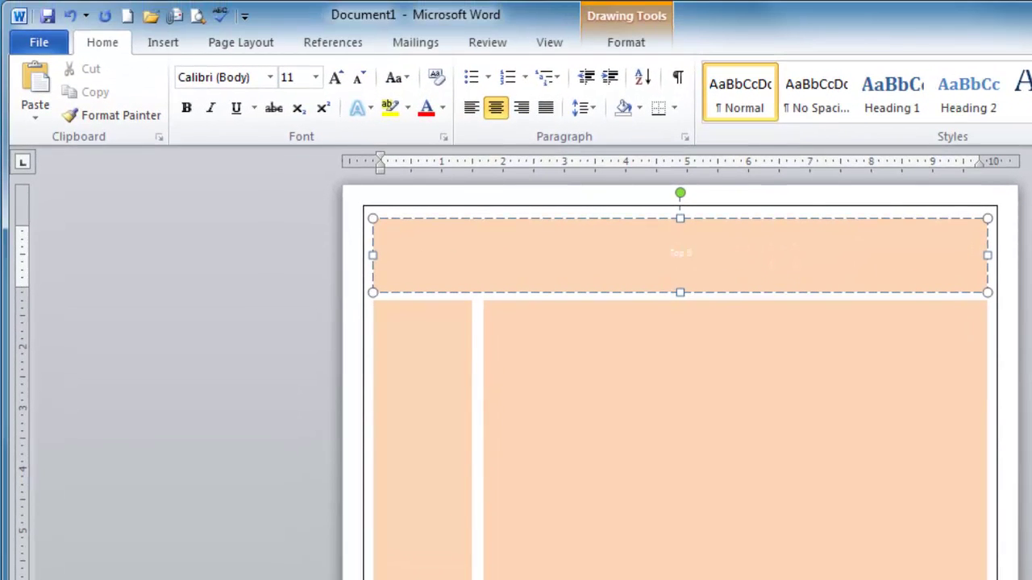
type("anner")
- Make the 'Top Banner' text dark and grow it to 26 pt
left_click_drag(656, 247, 769, 250)
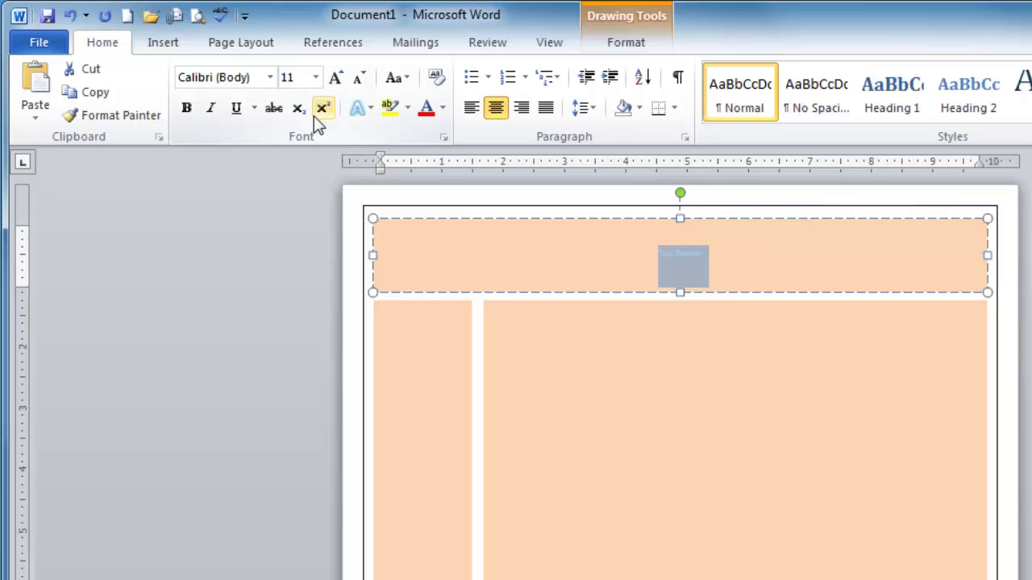
left_click(444, 109)
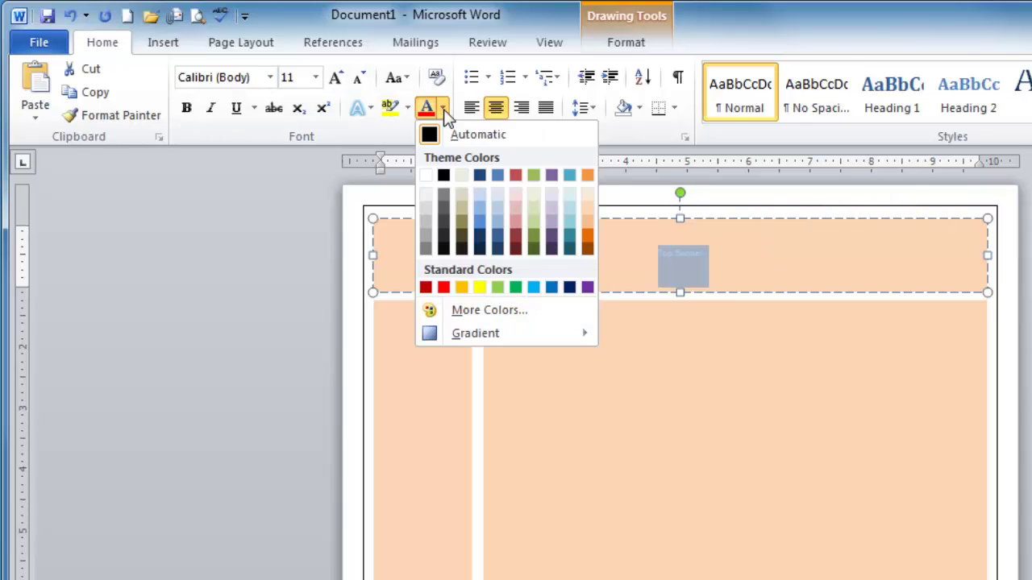
left_click(456, 254)
left_click(336, 78)
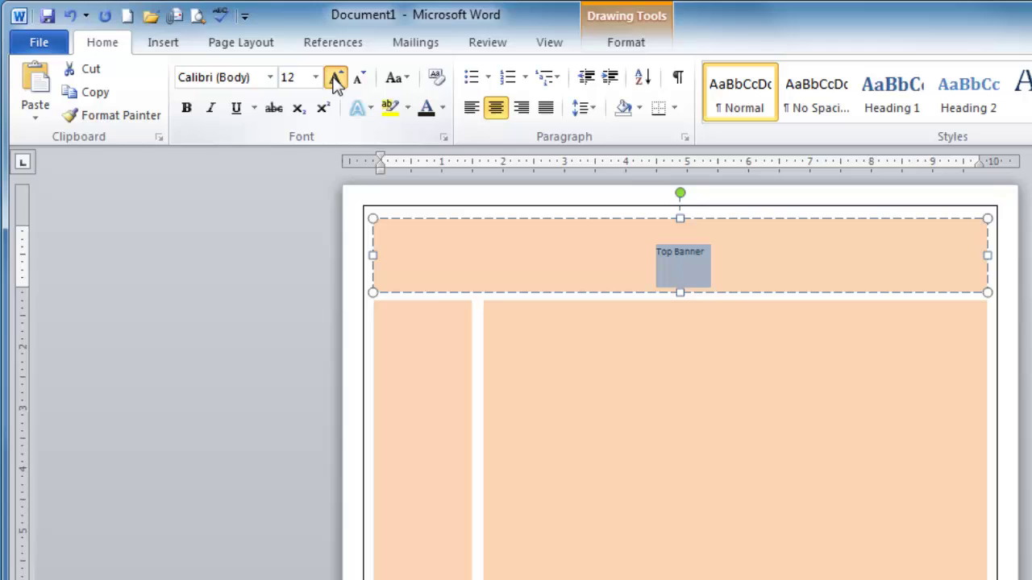
left_click(336, 78)
left_click(336, 79)
left_click(336, 78)
left_click(337, 78)
left_click(336, 79)
left_click(336, 78)
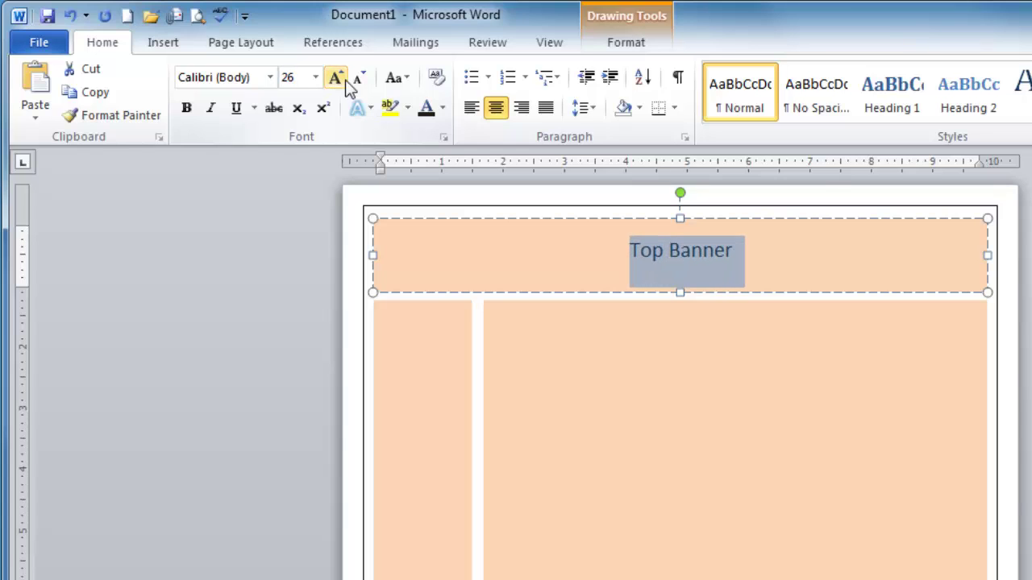
left_click(935, 487)
key("Escape")
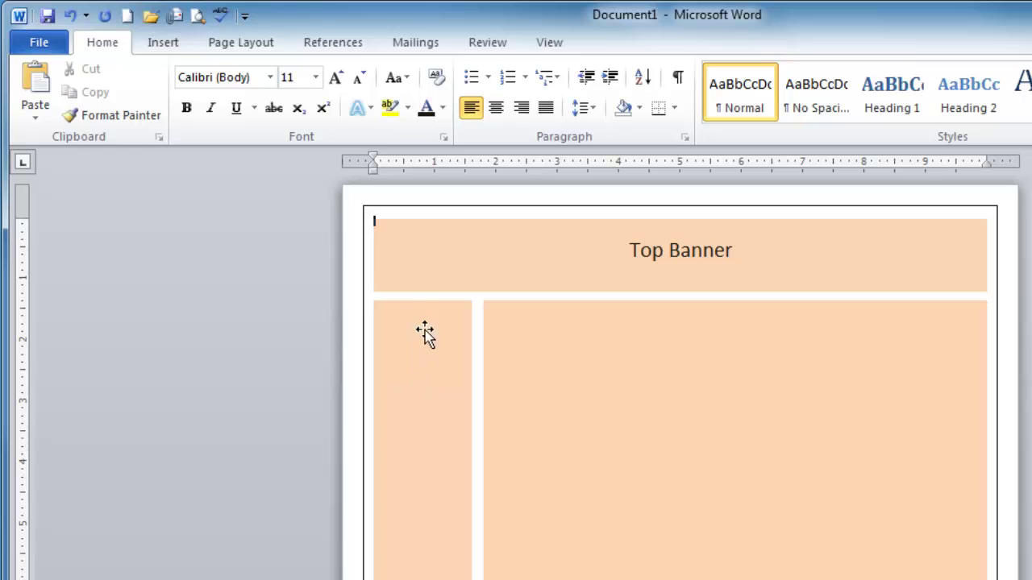
- Widen the left sidebar slightly by dragging its right handle
left_click(444, 398)
left_click_drag(472, 457, 478, 454)
triple_click(270, 425)
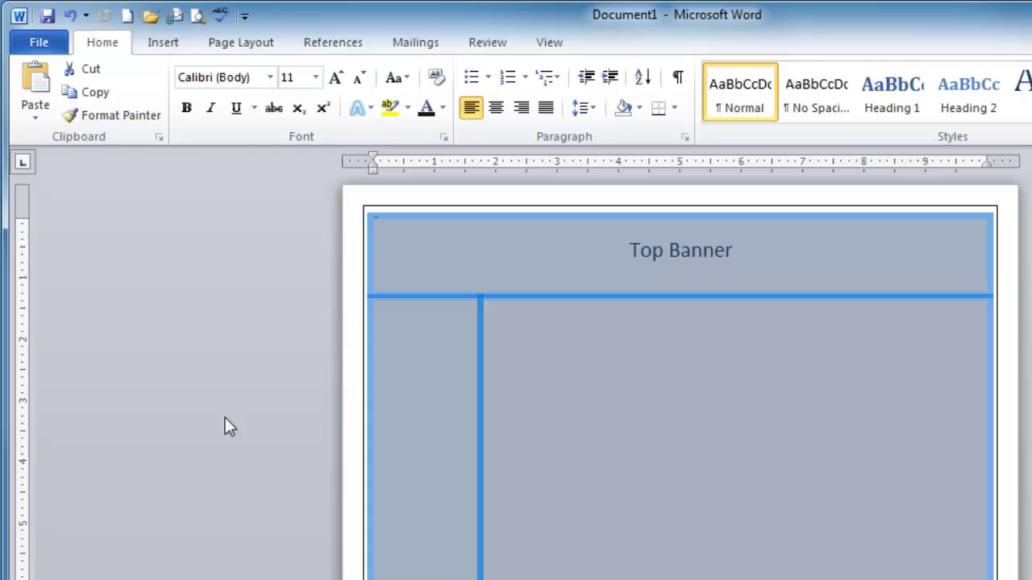
left_click(649, 326)
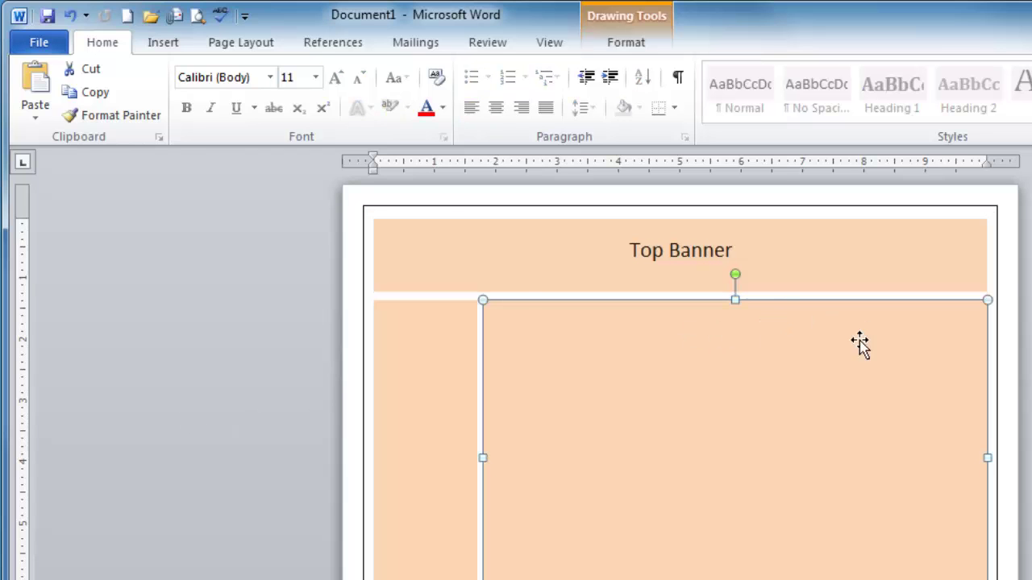
- Draw a small blue rectangle at the sidebar's top and copy it down to make six buttons
left_click(179, 42)
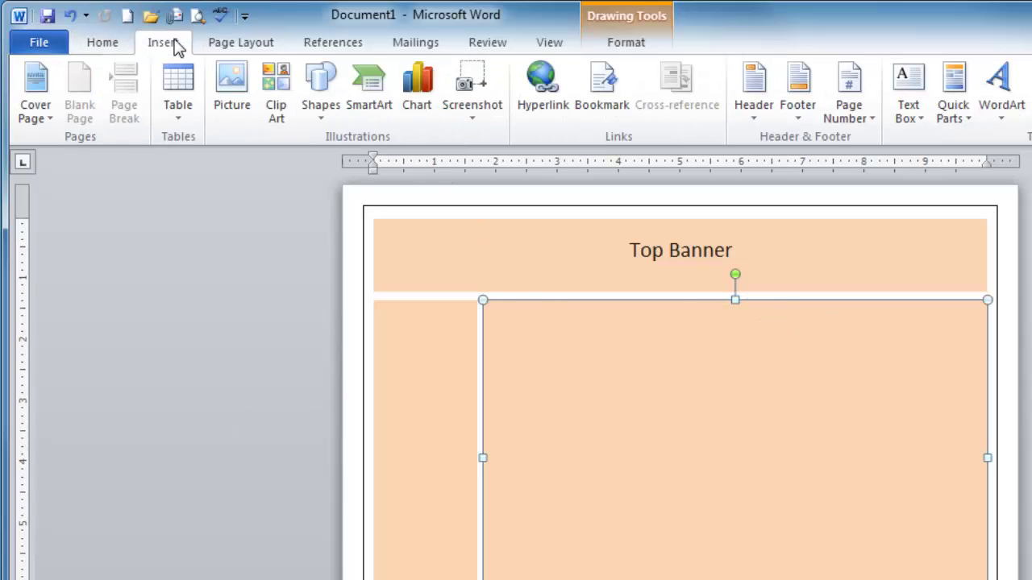
left_click(319, 95)
left_click(375, 158)
left_click_drag(380, 313, 472, 335)
left_click(580, 422)
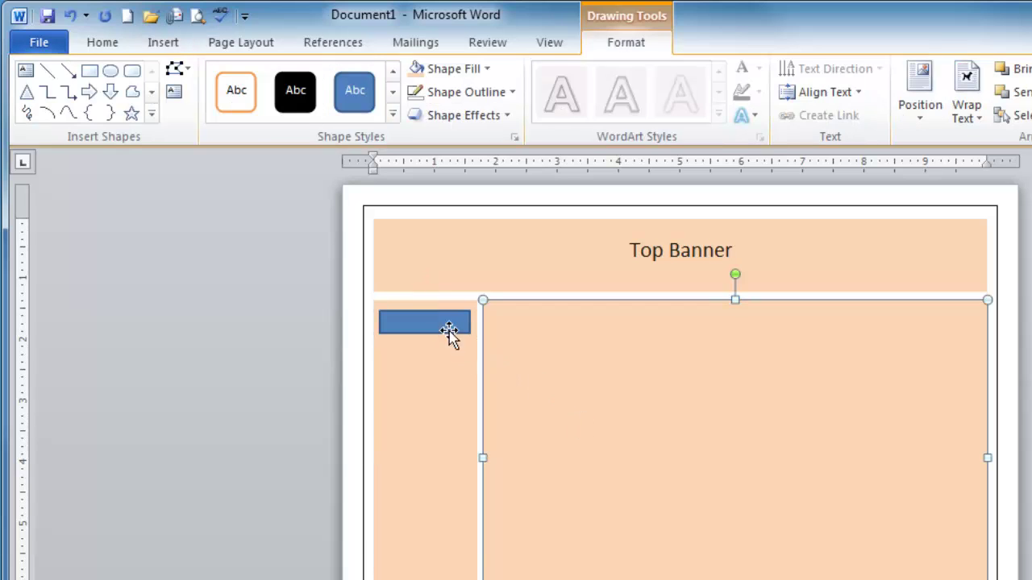
left_click(443, 323)
left_click_drag(445, 322, 446, 446)
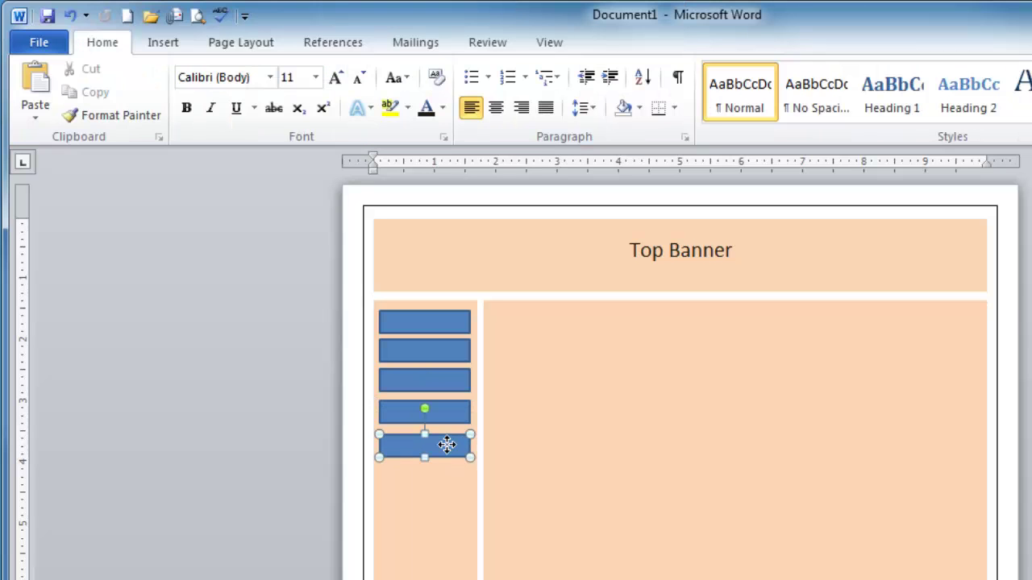
left_click_drag(446, 445, 445, 477)
left_click(567, 472)
key("Escape")
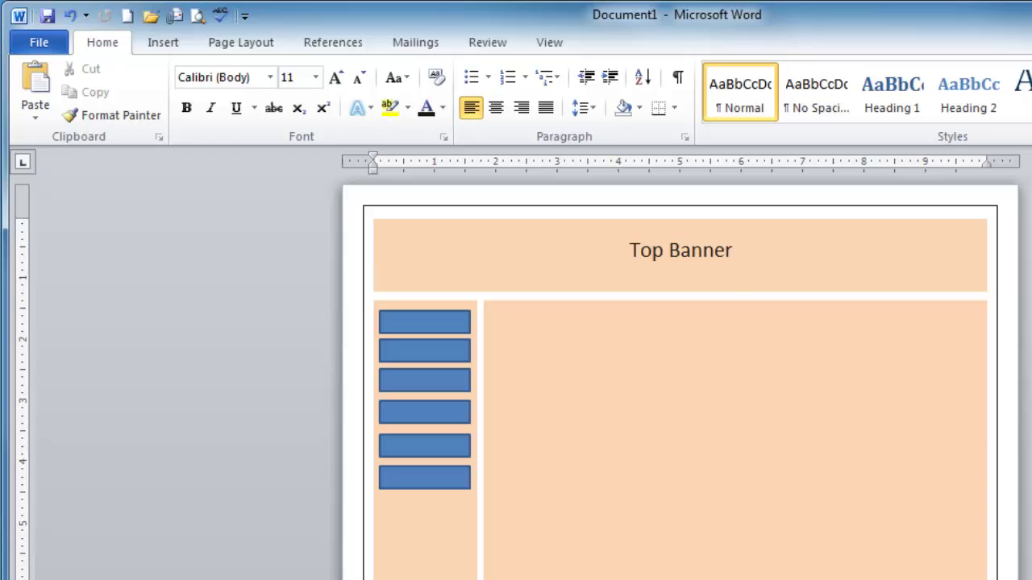
- Use Add Text on the large content panel to place a text cursor inside it
left_click(661, 396)
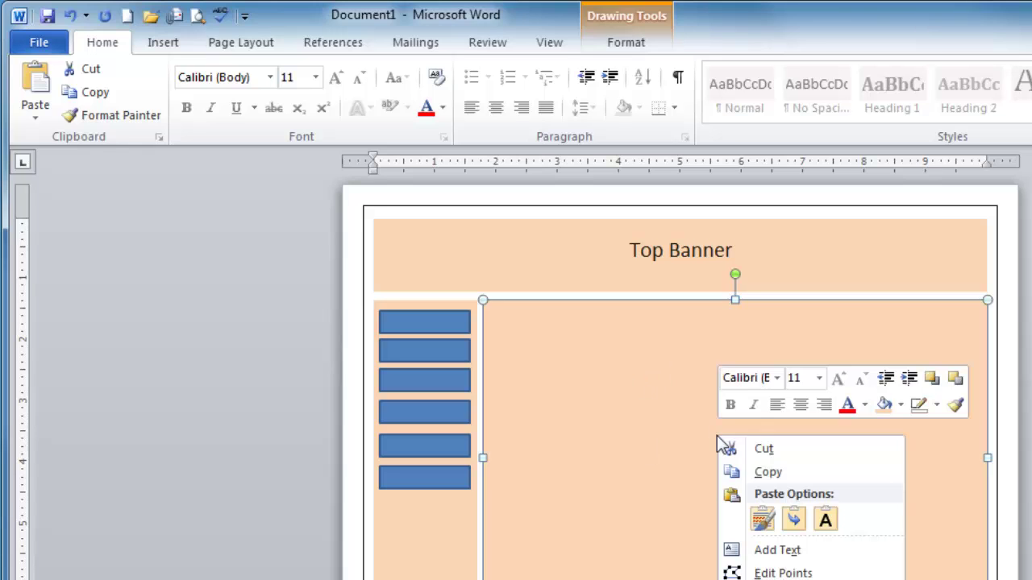
right_click(718, 436)
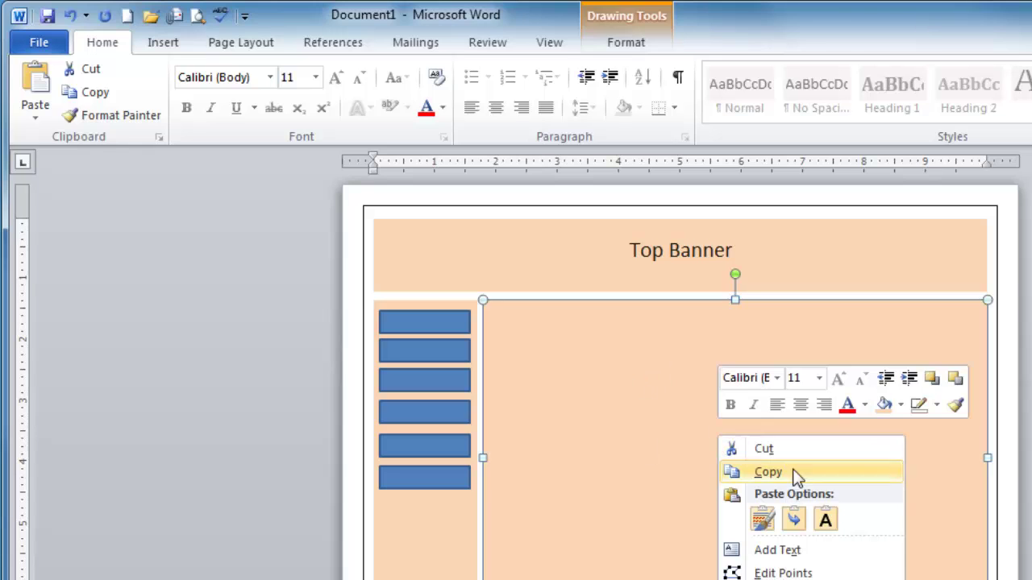
left_click(807, 553)
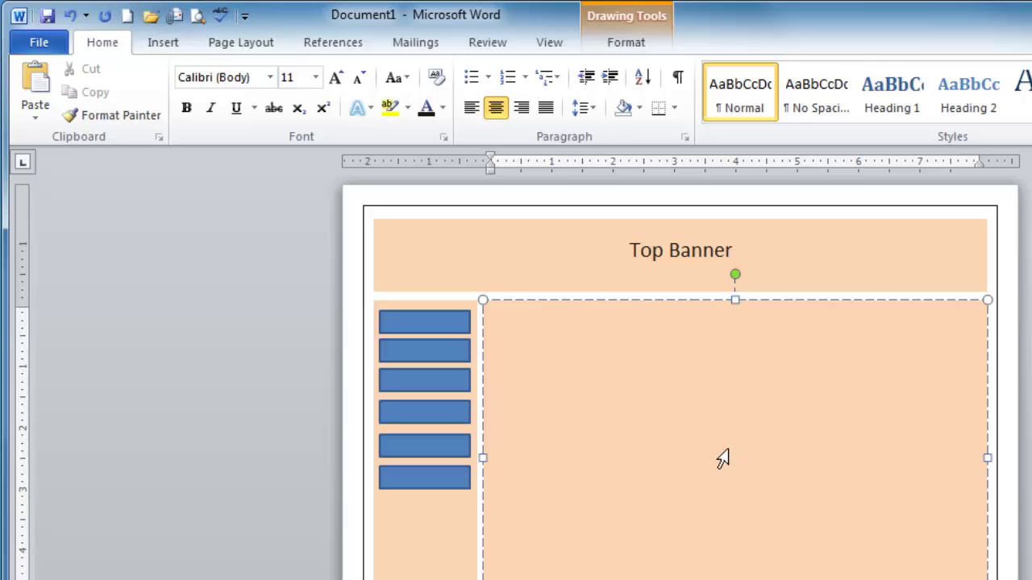
- Set the panel's font colour to black and grow the font size toward 24 pt
left_click_drag(742, 454, 817, 422)
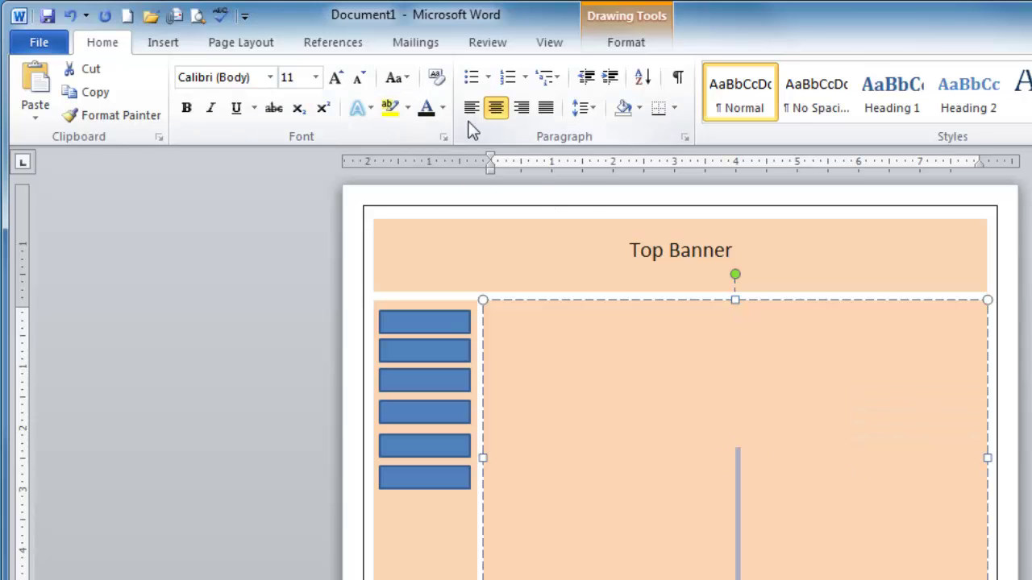
left_click(442, 108)
left_click(443, 176)
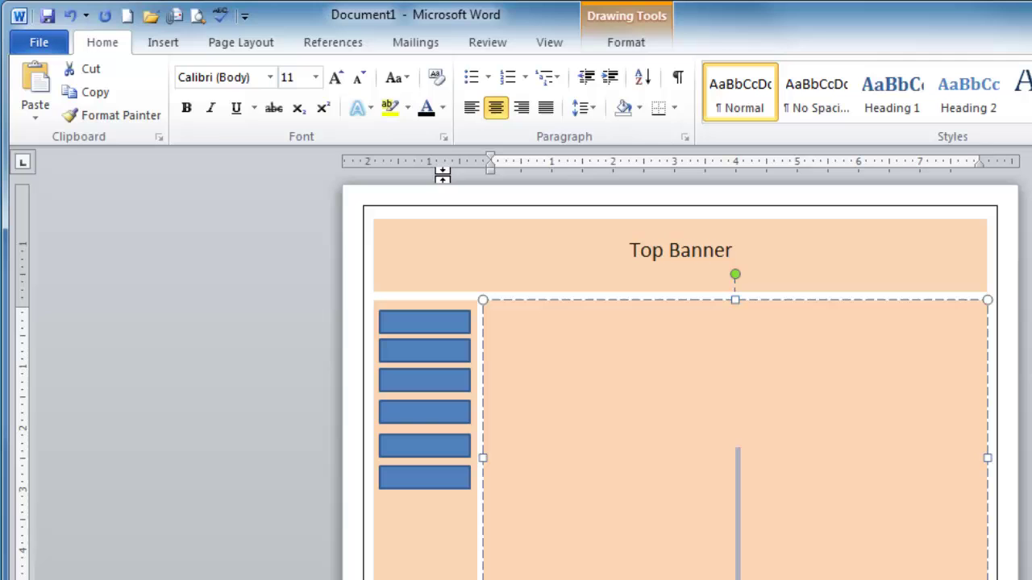
left_click(336, 77)
left_click(336, 77)
left_click(337, 77)
left_click(336, 78)
left_click(336, 77)
left_click(336, 77)
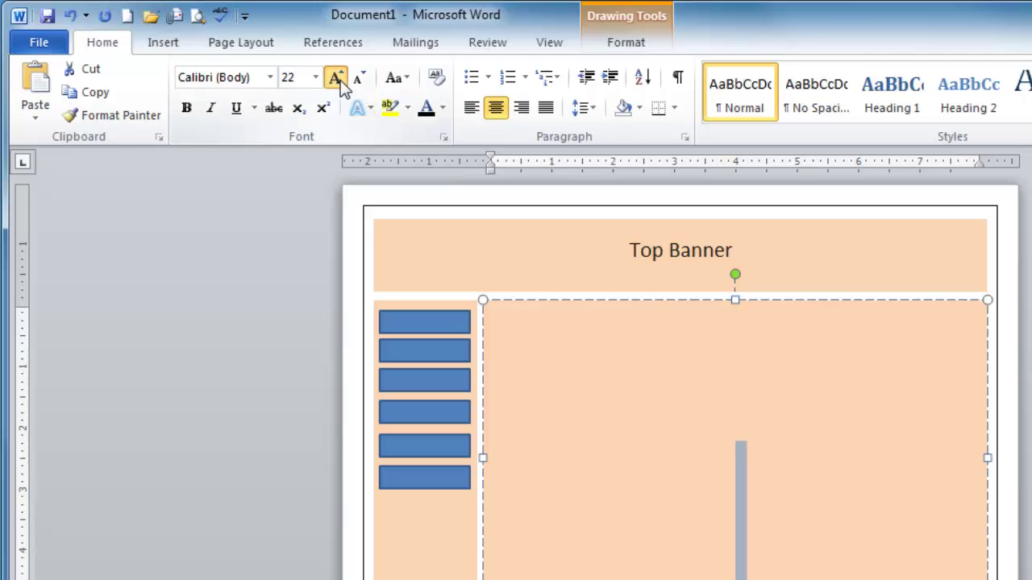
left_click(336, 77)
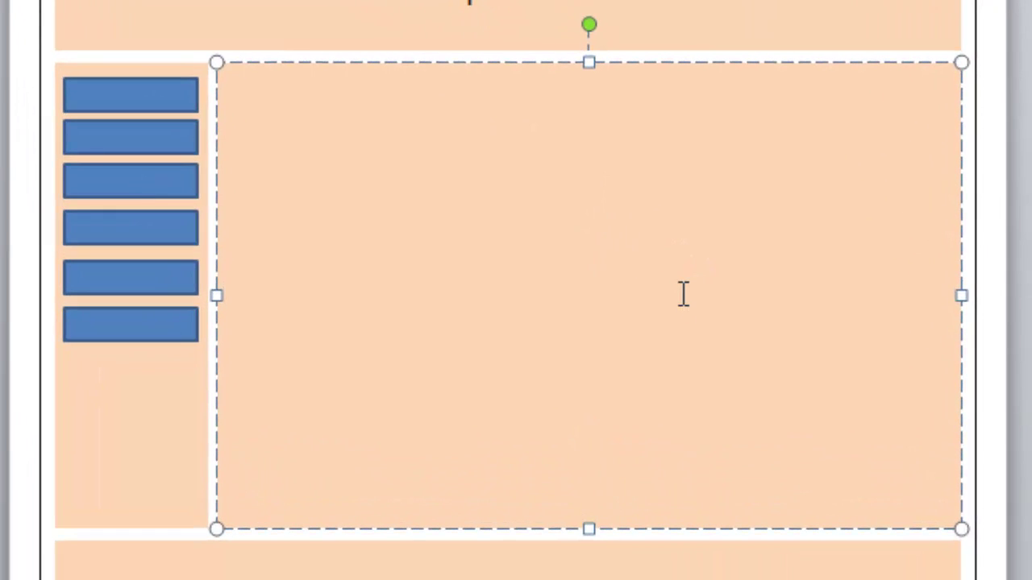
- Generate lorem ipsum text with =lorem(2,5) in the content shape and left-align both paragraphs
type("=lorem")
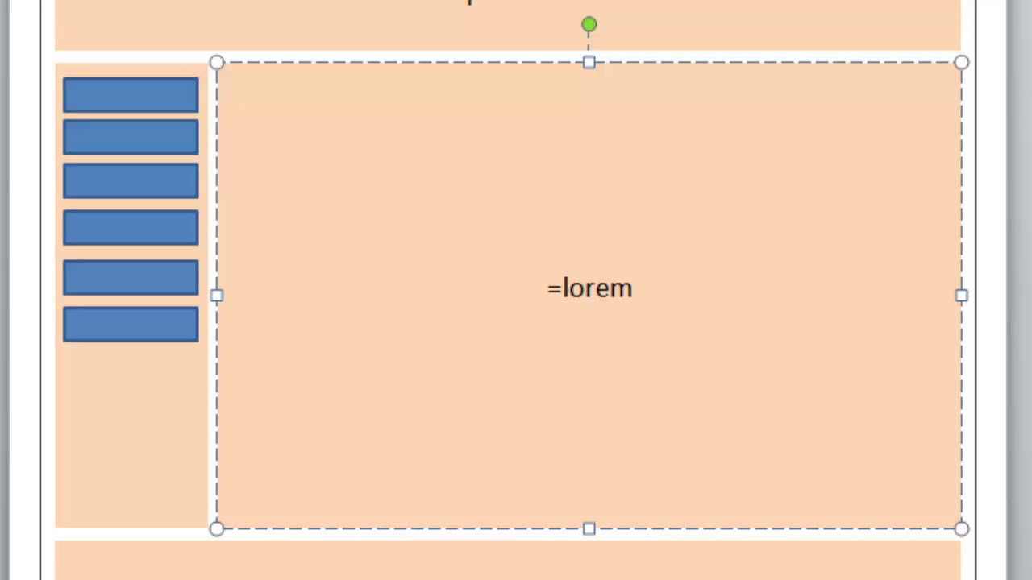
type("(2,5")
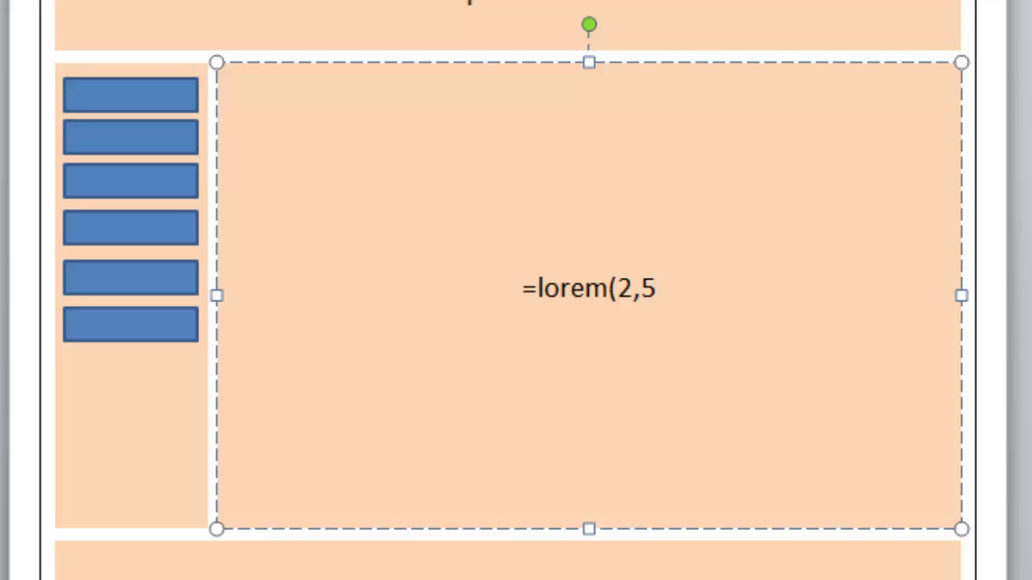
type(")")
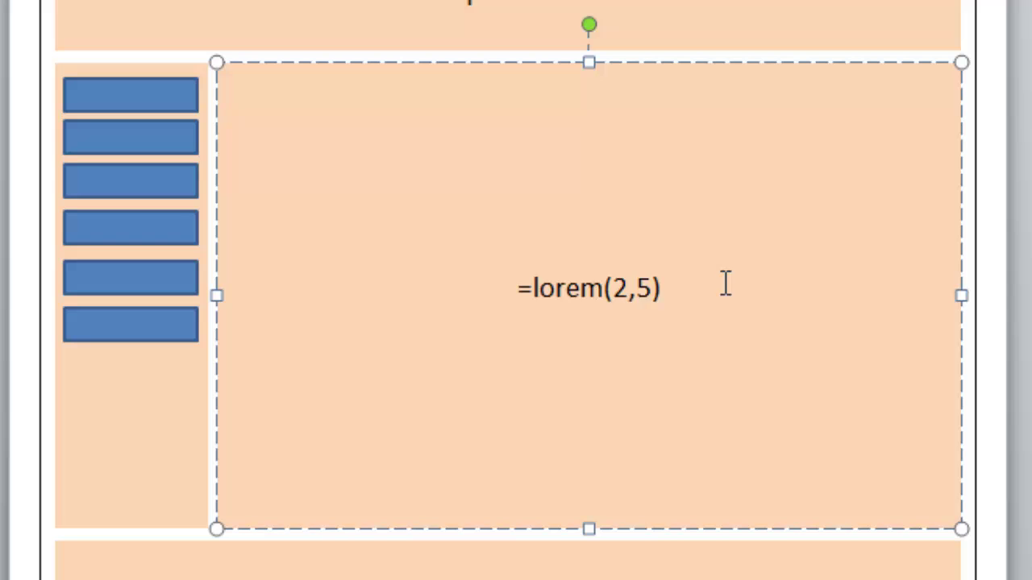
key("Return")
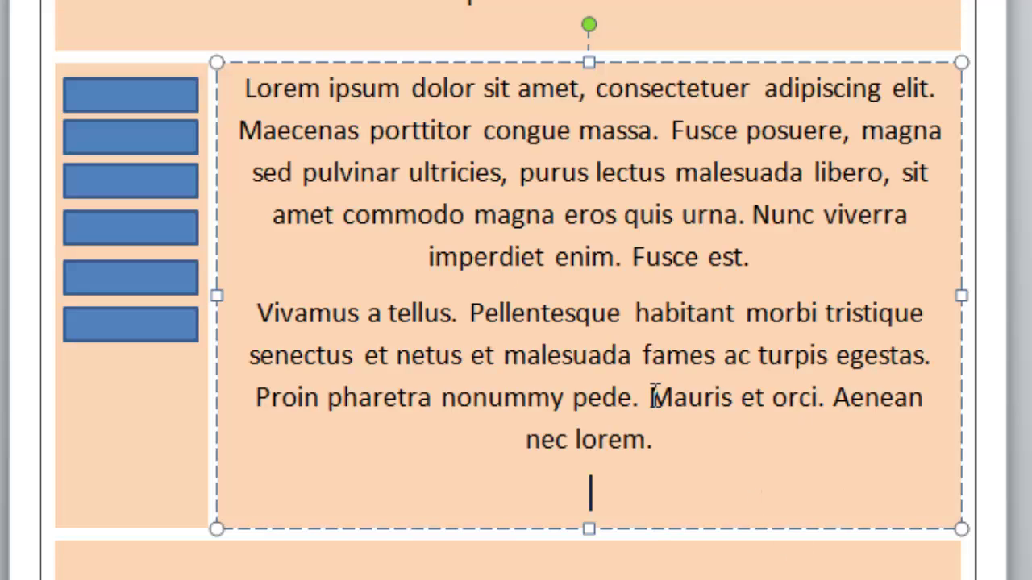
left_click_drag(665, 450, 265, 171)
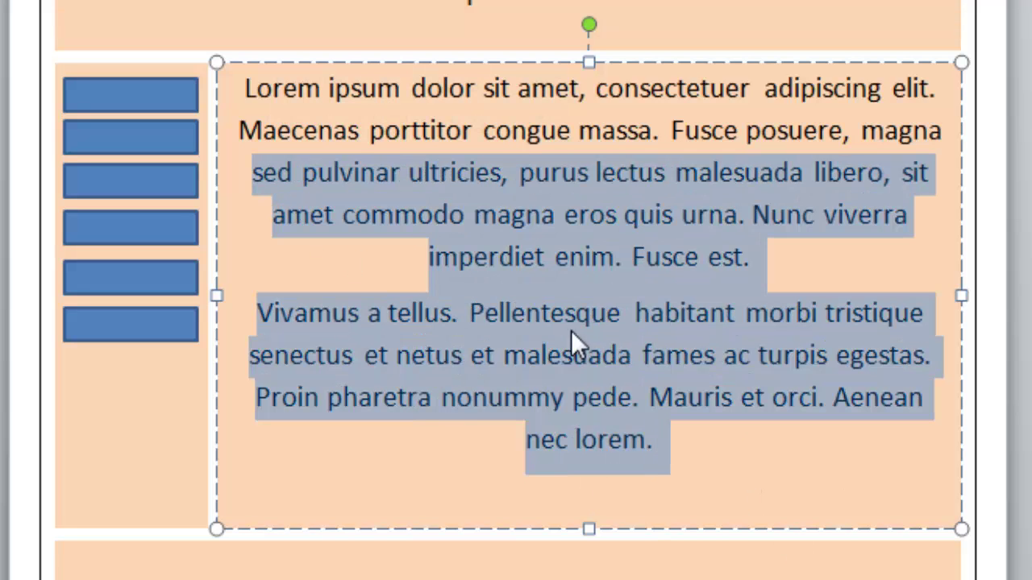
left_click_drag(658, 443, 233, 74)
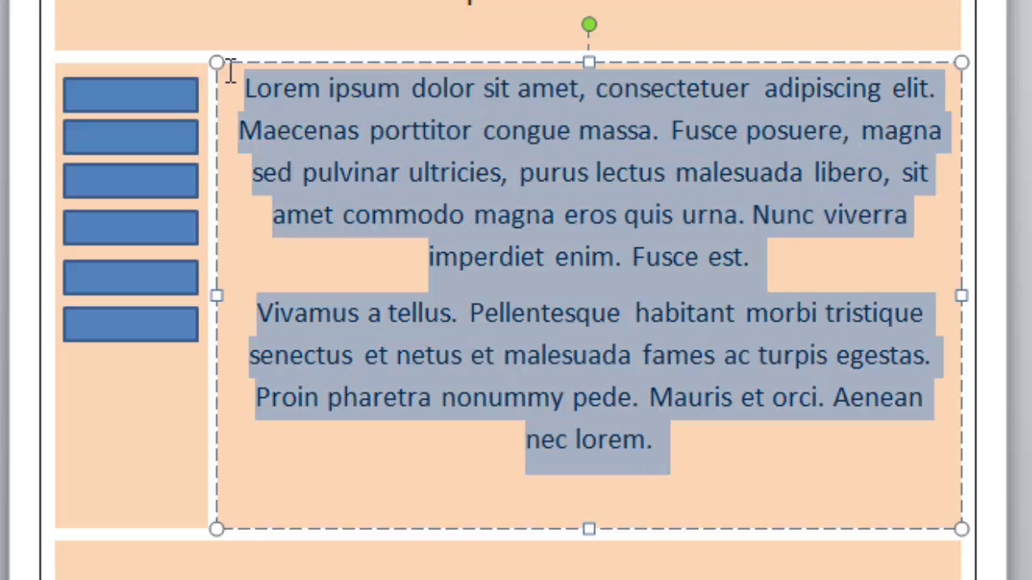
key("ctrl+l")
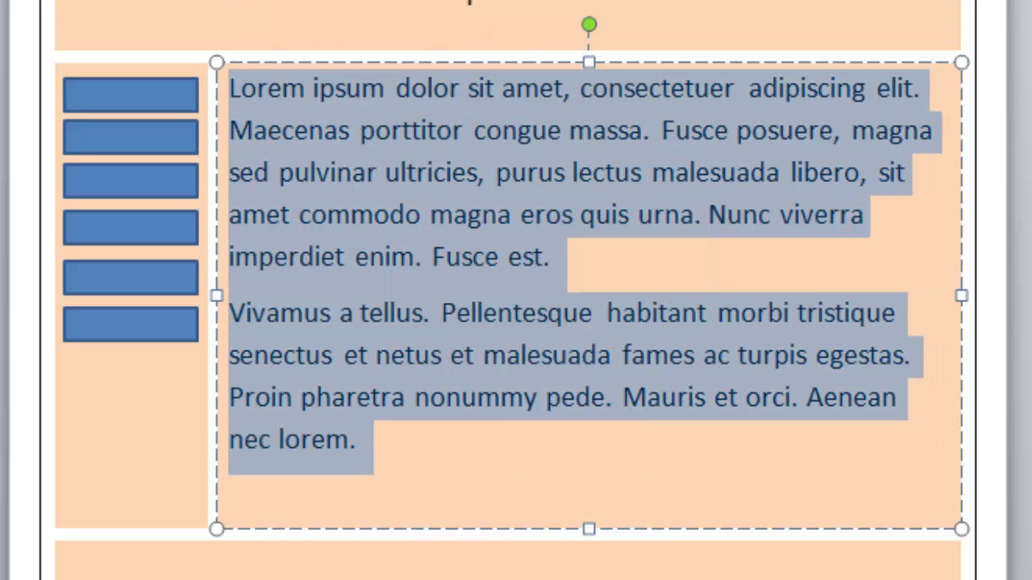
left_click(994, 472)
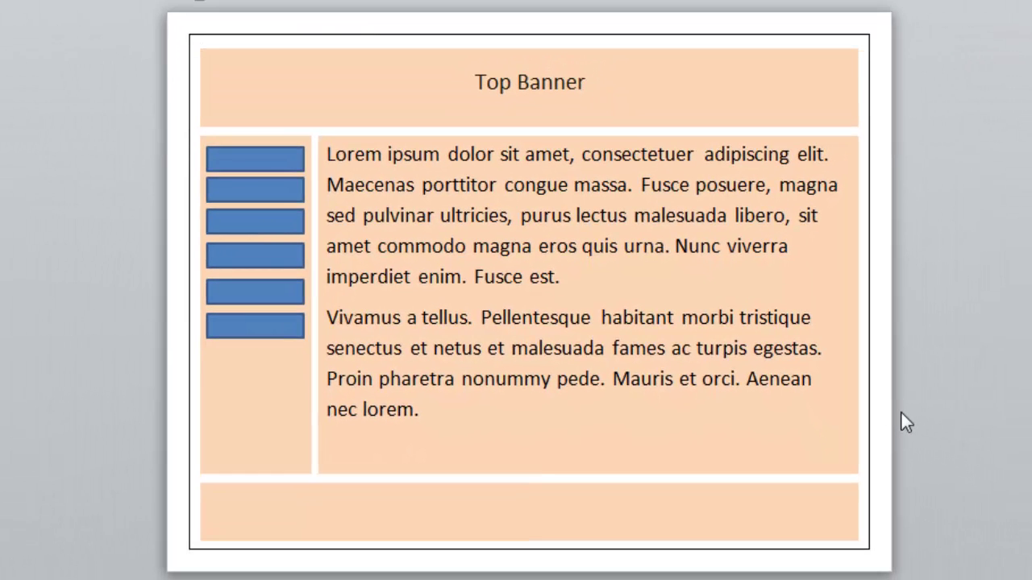